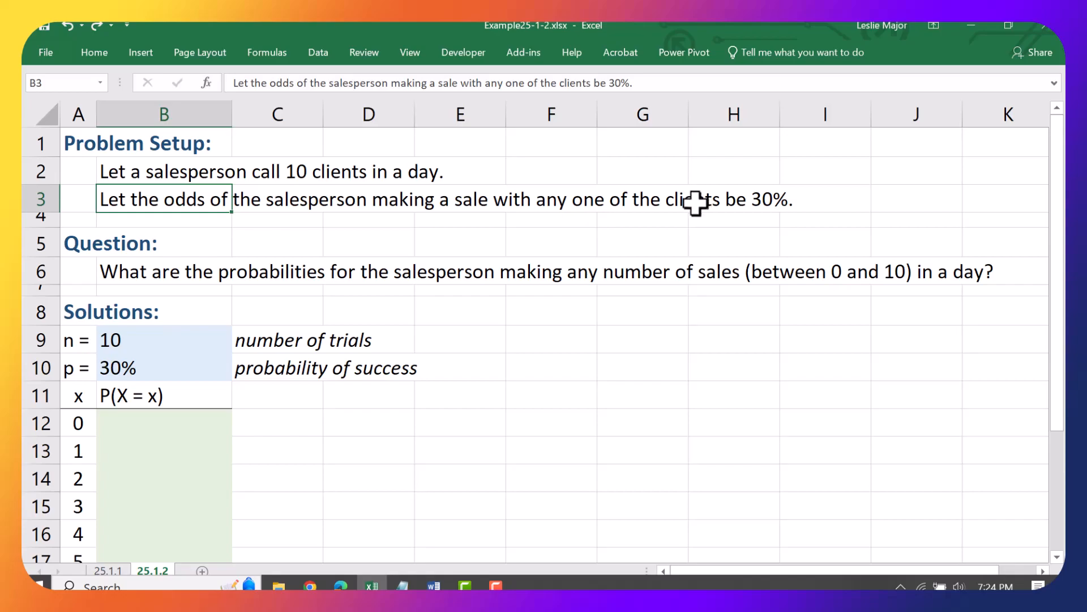
Step: Review the problem question, the number of trials and probability of success in rows 9 and 10, and the x values from 0 to 10
{"action": "left_click", "coordinate": [719, 391]}
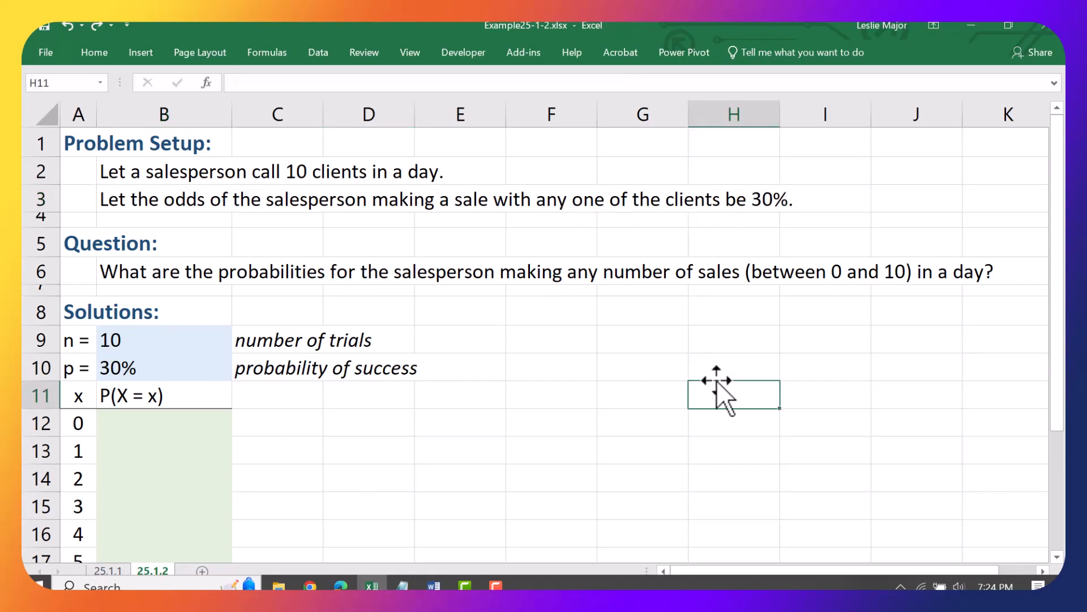
{"action": "left_click", "coordinate": [110, 275]}
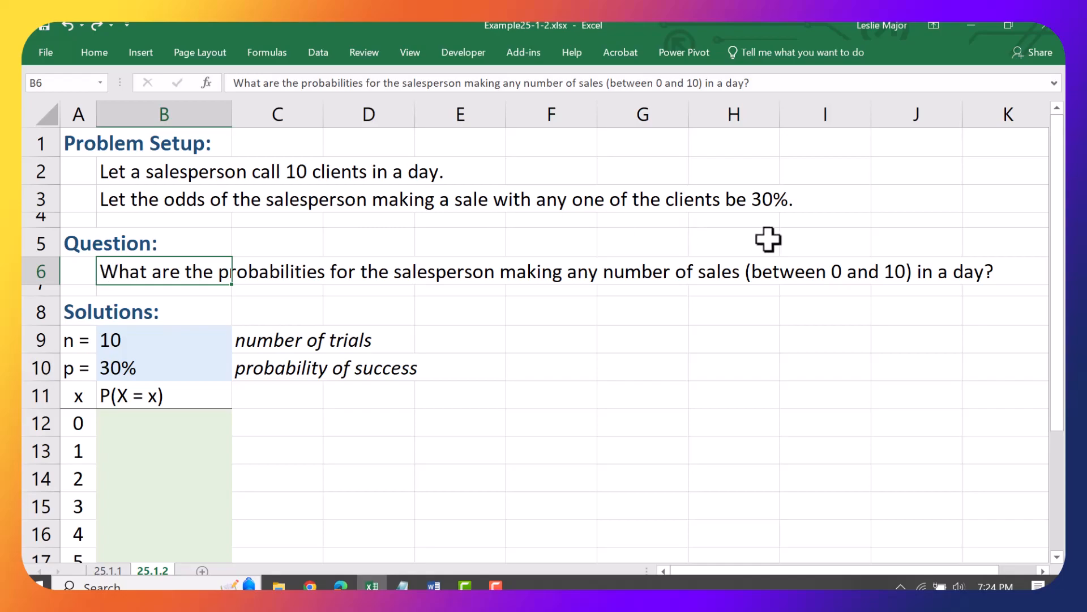
{"action": "left_click", "coordinate": [742, 367]}
{"action": "left_click_drag", "start_coordinate": [80, 343], "coordinate": [126, 339]}
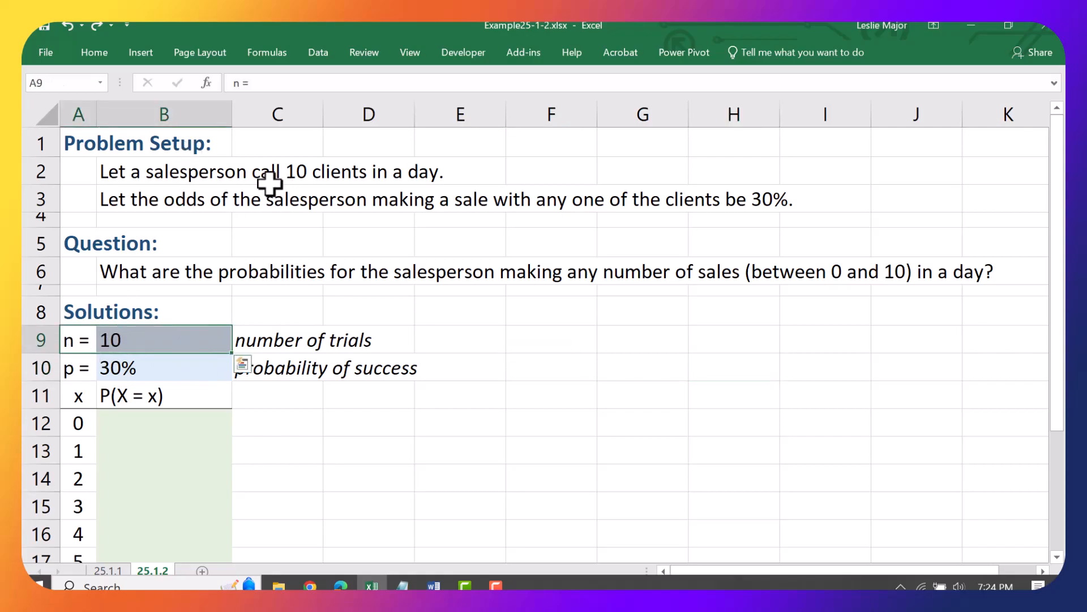
{"action": "left_click_drag", "start_coordinate": [82, 371], "coordinate": [116, 372]}
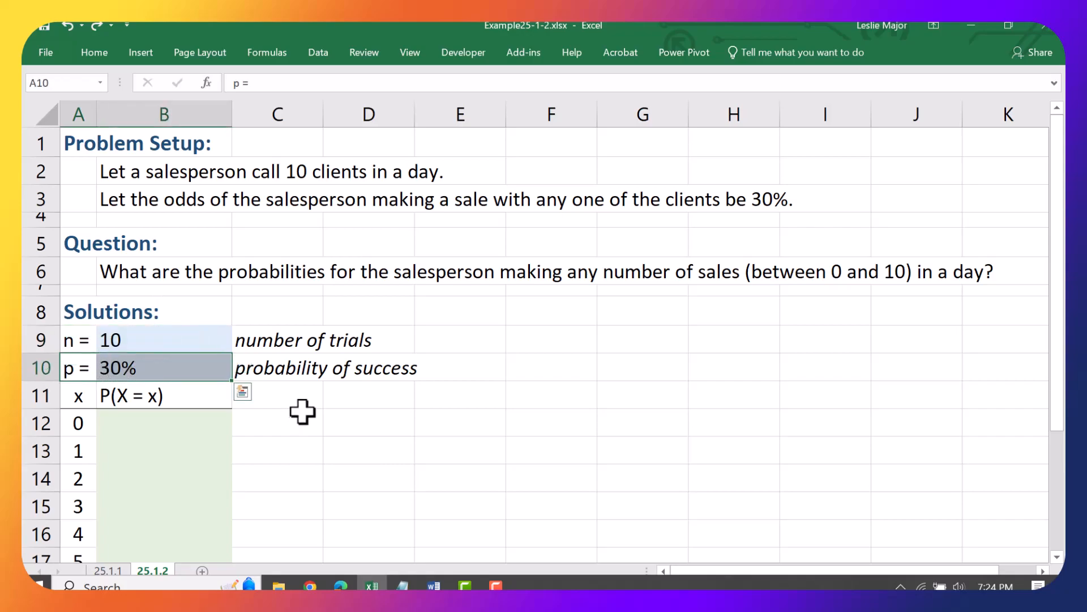
{"action": "left_click", "coordinate": [301, 414]}
{"action": "left_click", "coordinate": [159, 417]}
{"action": "left_click", "coordinate": [68, 426]}
{"action": "scroll", "coordinate": [85, 424], "scroll_direction": "down", "scroll_amount": 2}
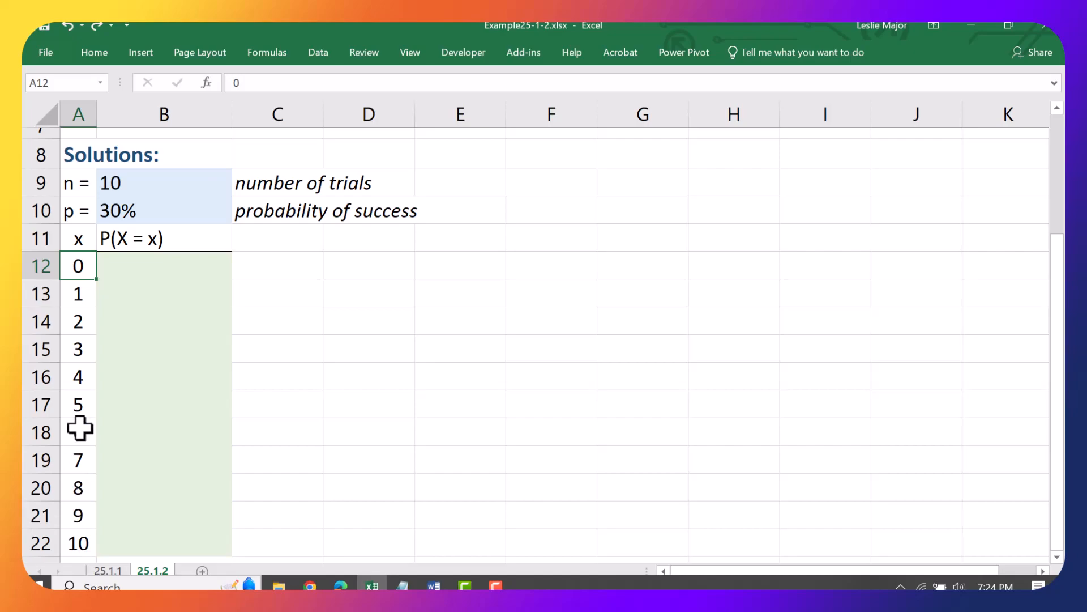
{"action": "left_click_drag", "start_coordinate": [80, 280], "coordinate": [81, 540]}
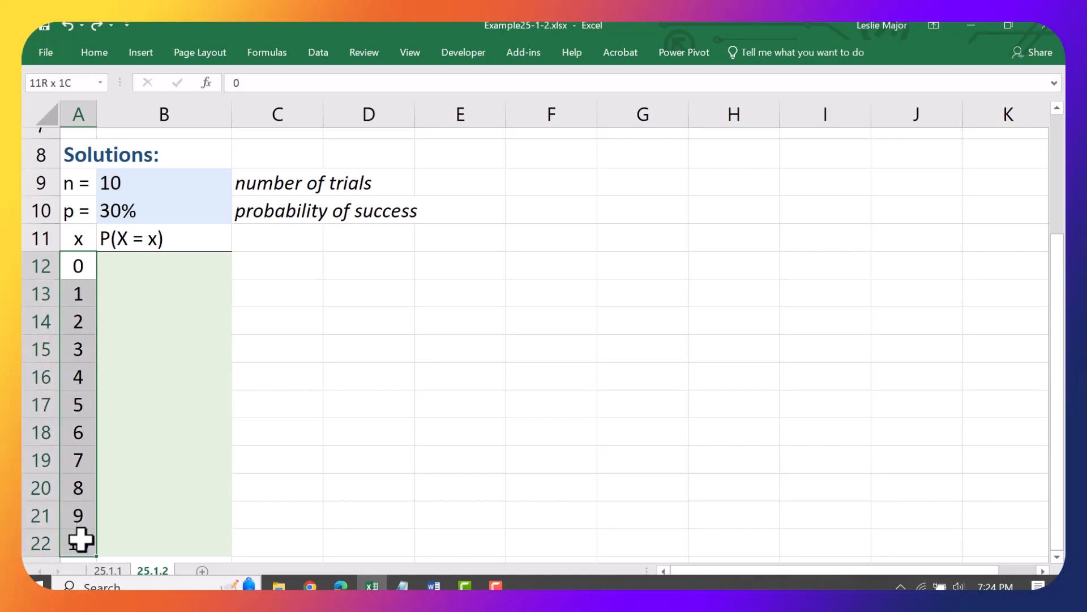
{"action": "left_click", "coordinate": [80, 538]}
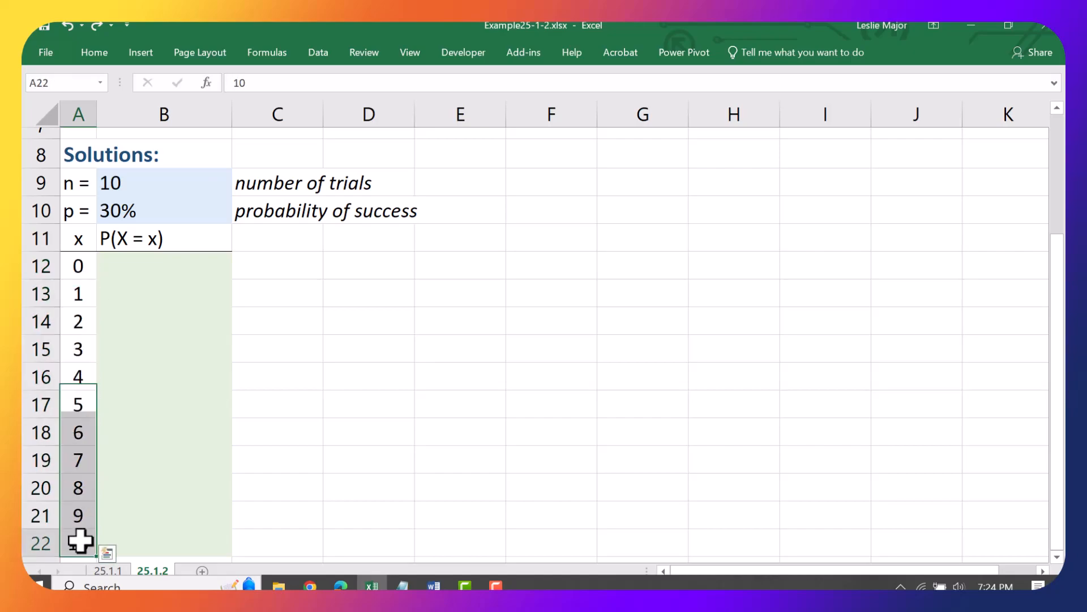
{"action": "left_click", "coordinate": [316, 365]}
Step: Start a BINOM.DIST formula in B12 with A12 as the number of successes
{"action": "left_click", "coordinate": [203, 270]}
{"action": "type", "text": "="}
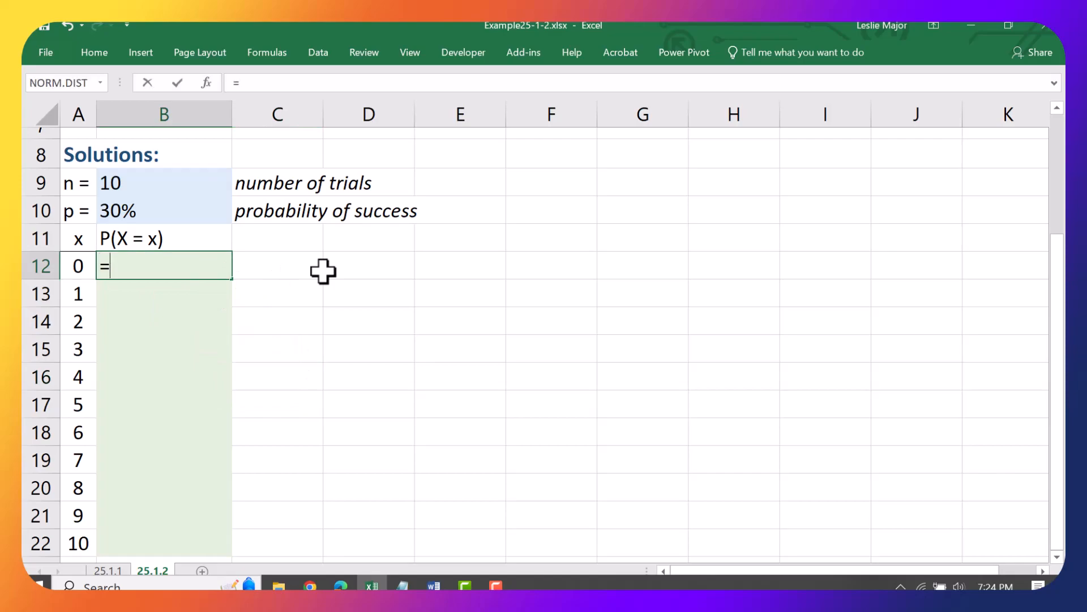
{"action": "type", "text": "binon.dis"}
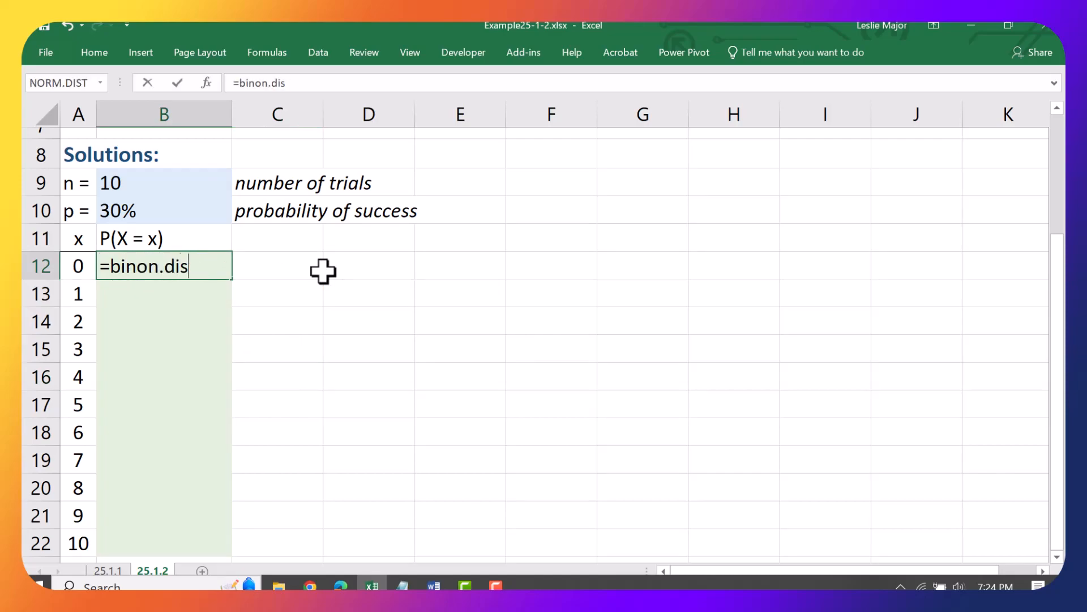
{"action": "key", "text": "BackSpace"}
{"action": "key", "text": "BackSpace"}
{"action": "key", "text": "BackSpace"}
{"action": "key", "text": "BackSpace"}
{"action": "key", "text": "BackSpace"}
{"action": "type", "text": "m.dist("}
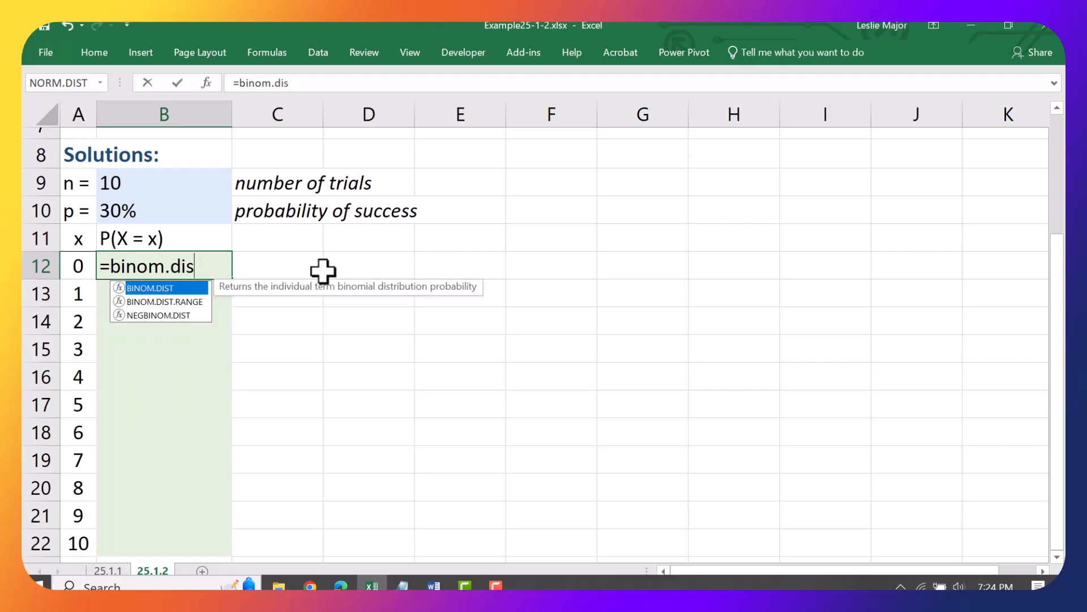
{"action": "left_click", "coordinate": [79, 269]}
{"action": "scroll", "coordinate": [503, 287], "scroll_direction": "up", "scroll_amount": 1}
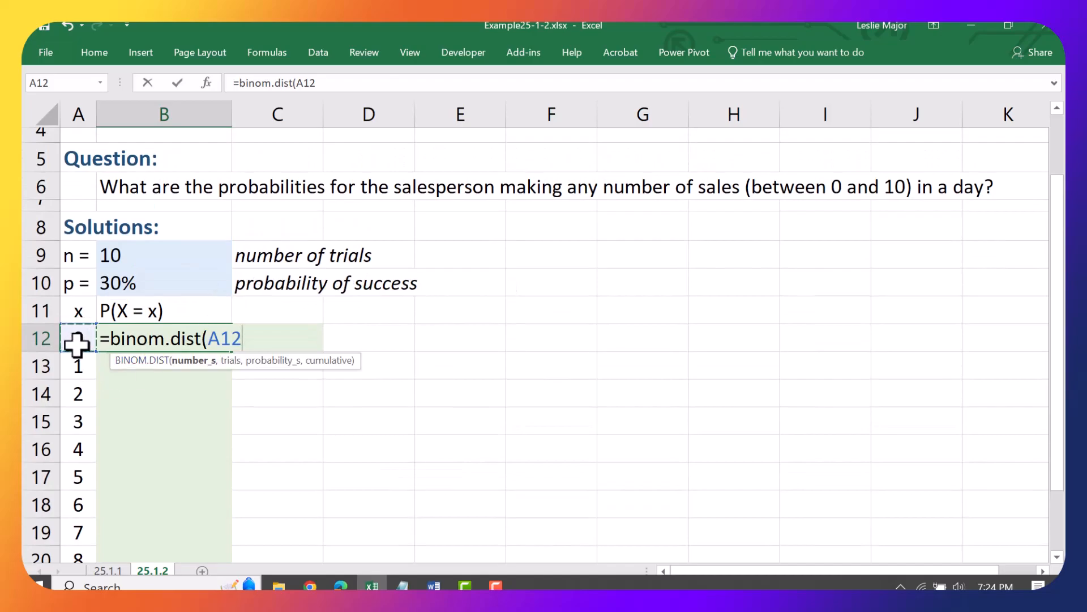
Step: Complete the B12 formula's arguments with $B$9 for trials, $B$10 for the success probability and 0 for cumulative
{"action": "type", "text": ","}
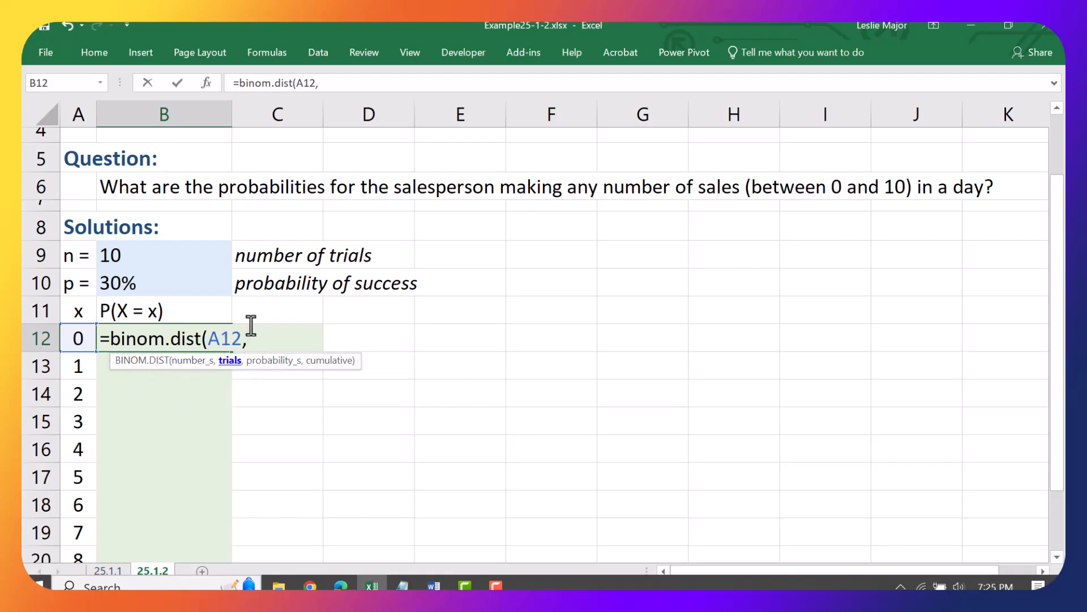
{"action": "left_click", "coordinate": [149, 256]}
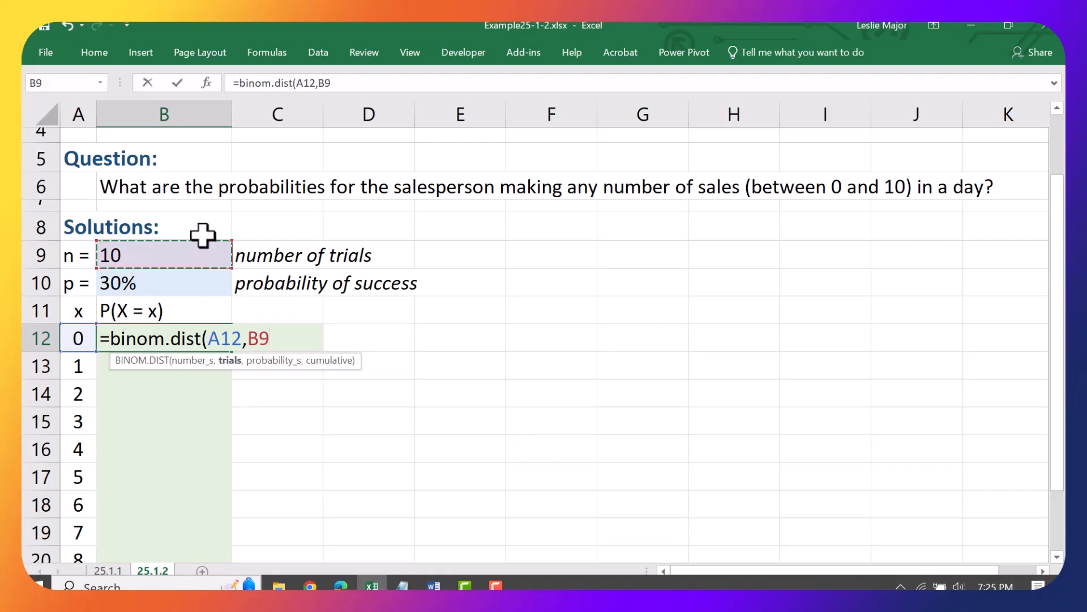
{"action": "key", "text": "F4"}
{"action": "type", "text": ","}
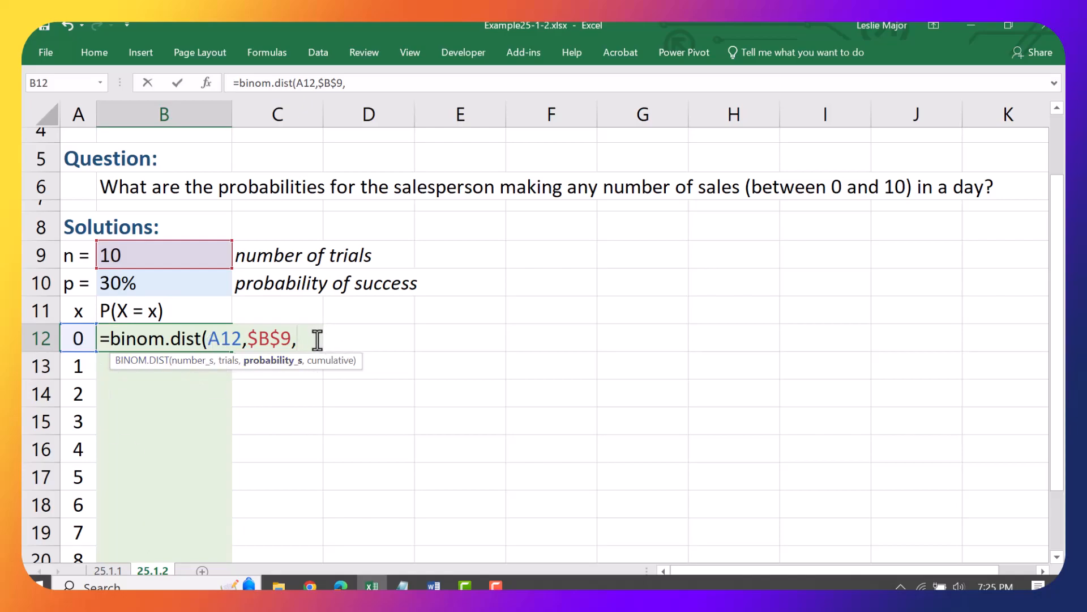
{"action": "left_click", "coordinate": [183, 285]}
{"action": "key", "text": "F4"}
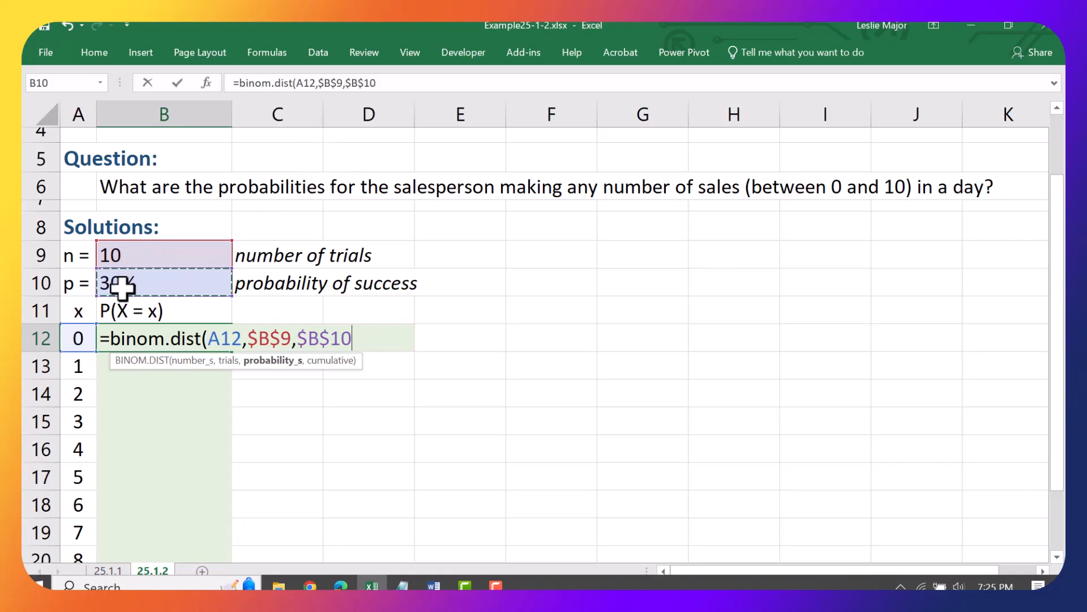
{"action": "type", "text": ","}
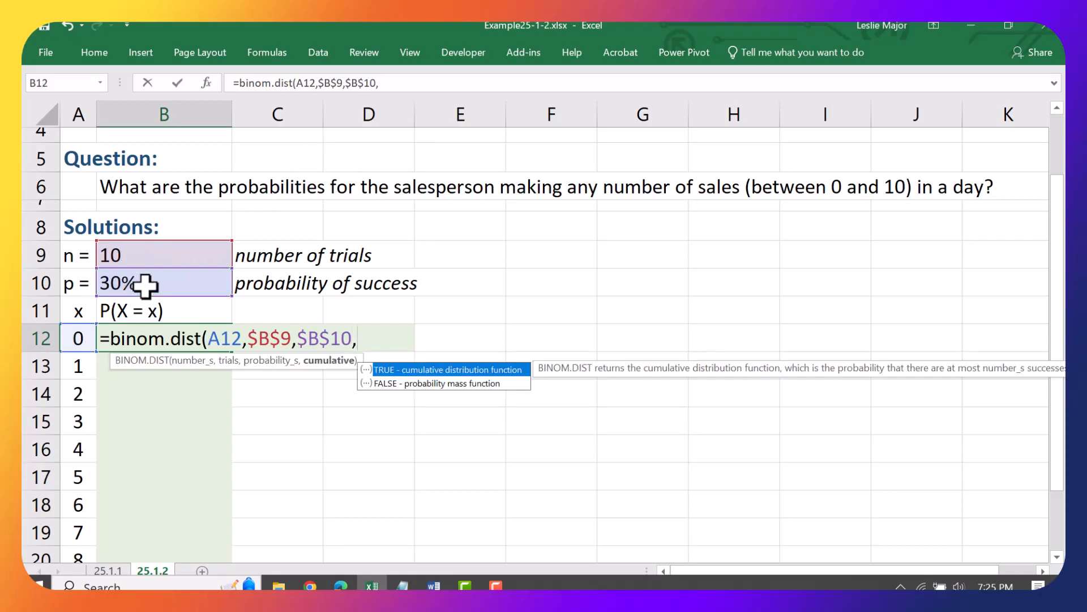
{"action": "type", "text": "0)"}
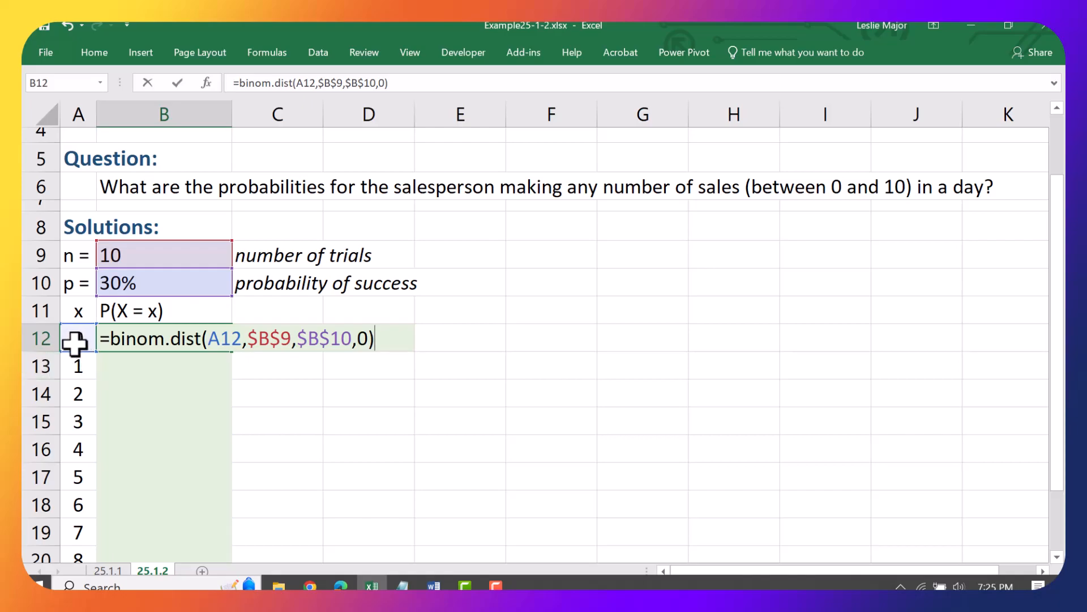
Step: Confirm the B12 formula and paste its copied text, =binom.dist(A12,$B$9,$B$10,0), as a note in C12
{"action": "double_click", "coordinate": [363, 340]}
{"action": "left_click", "coordinate": [383, 340]}
{"action": "left_click_drag", "start_coordinate": [397, 83], "coordinate": [199, 68]}
{"action": "key", "text": "ctrl+c"}
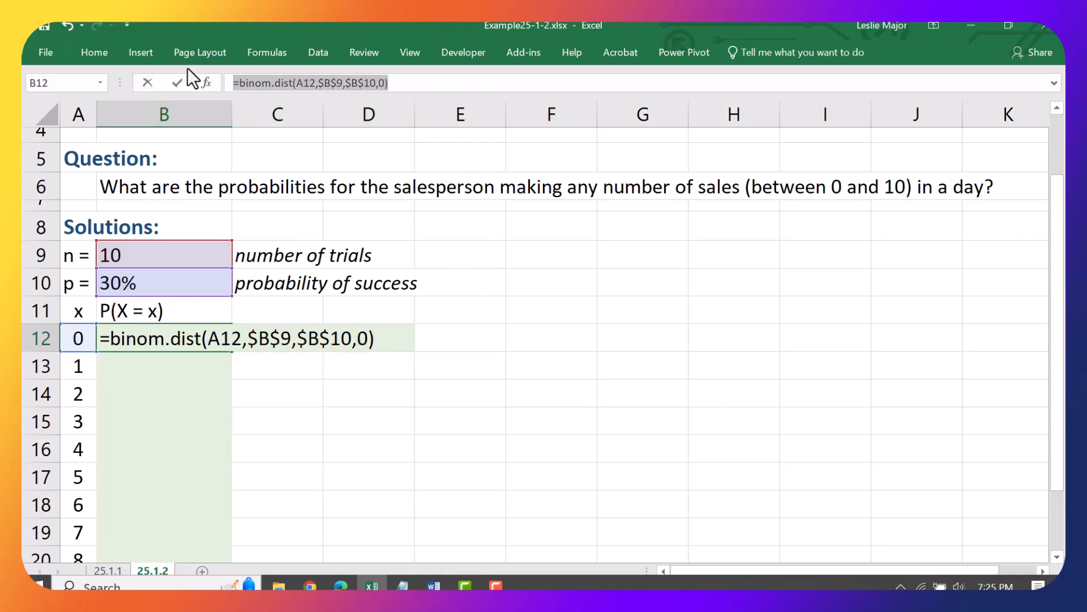
{"action": "key", "text": "Return"}
{"action": "left_click", "coordinate": [307, 340]}
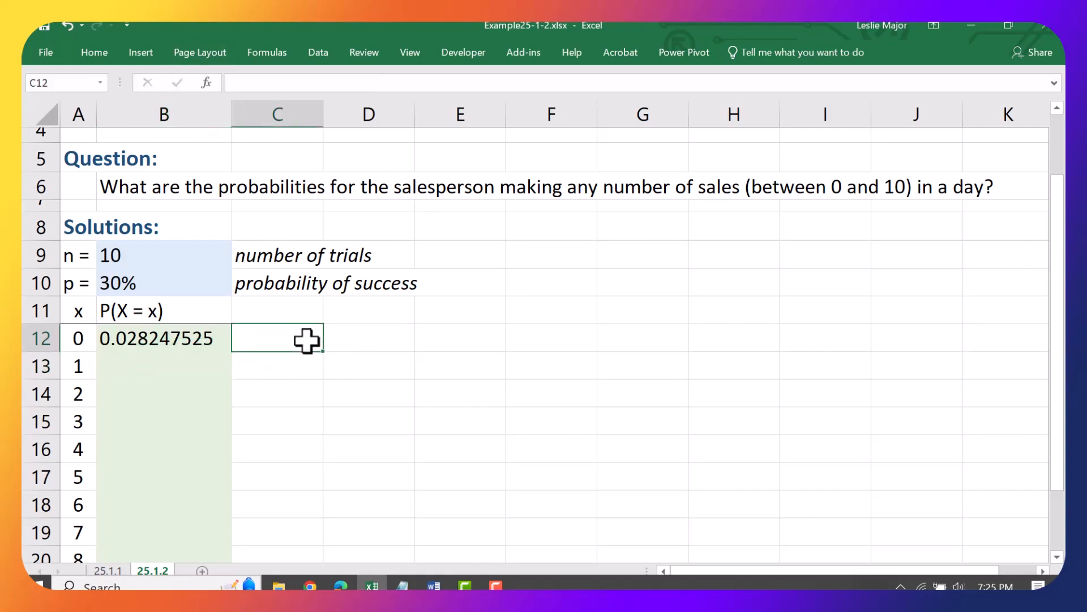
{"action": "key", "text": "ctrl+v"}
{"action": "key", "text": "Return"}
Step: Format the probability in B12 as a percentage with four decimal places
{"action": "left_click", "coordinate": [134, 347]}
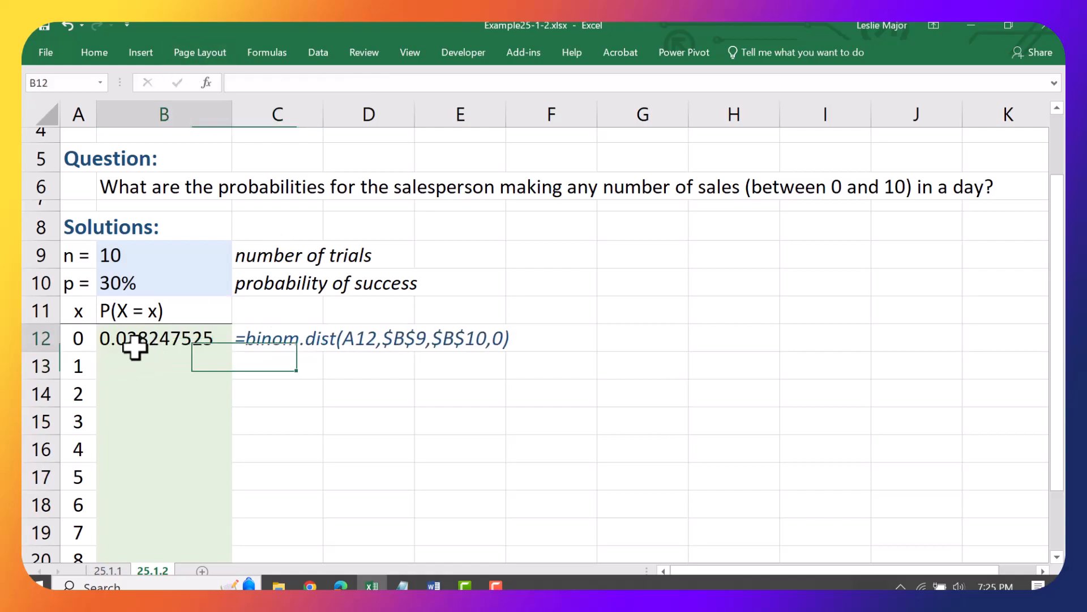
{"action": "left_click", "coordinate": [150, 363]}
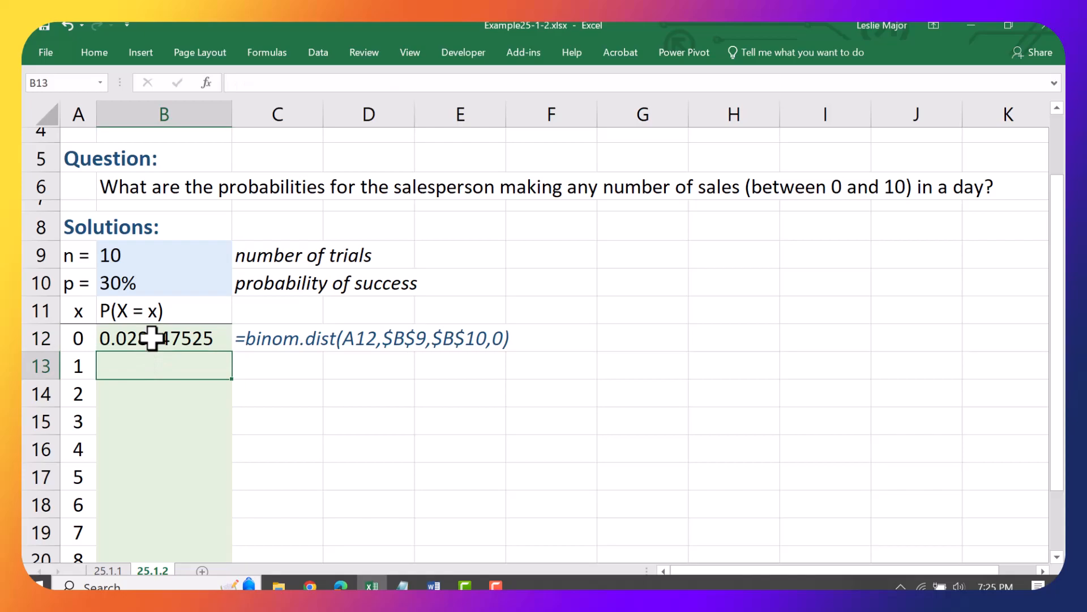
{"action": "left_click", "coordinate": [152, 339]}
{"action": "left_click", "coordinate": [86, 50]}
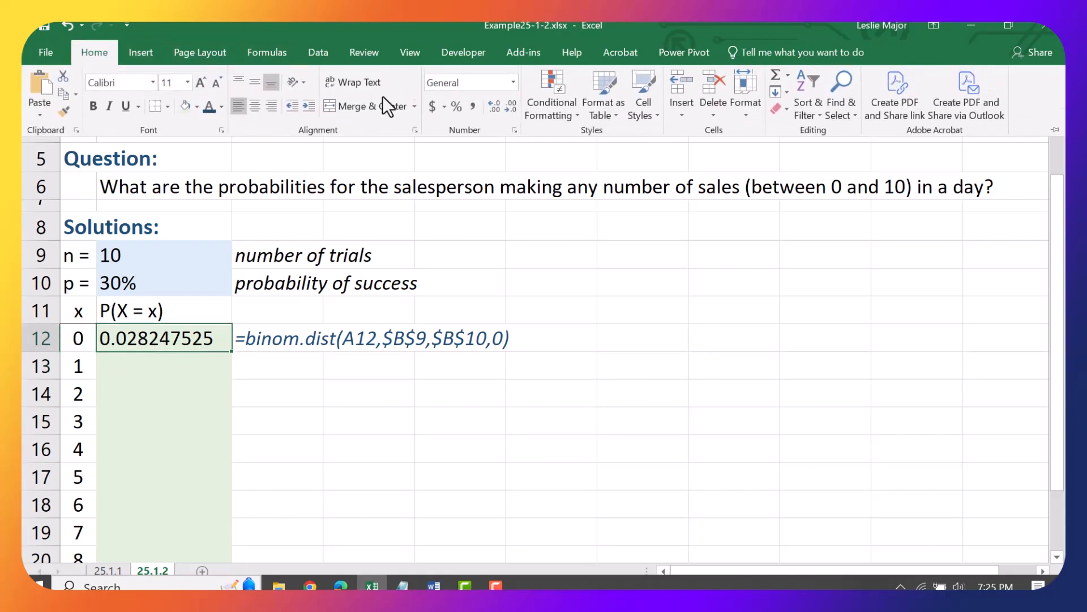
{"action": "left_click", "coordinate": [457, 107]}
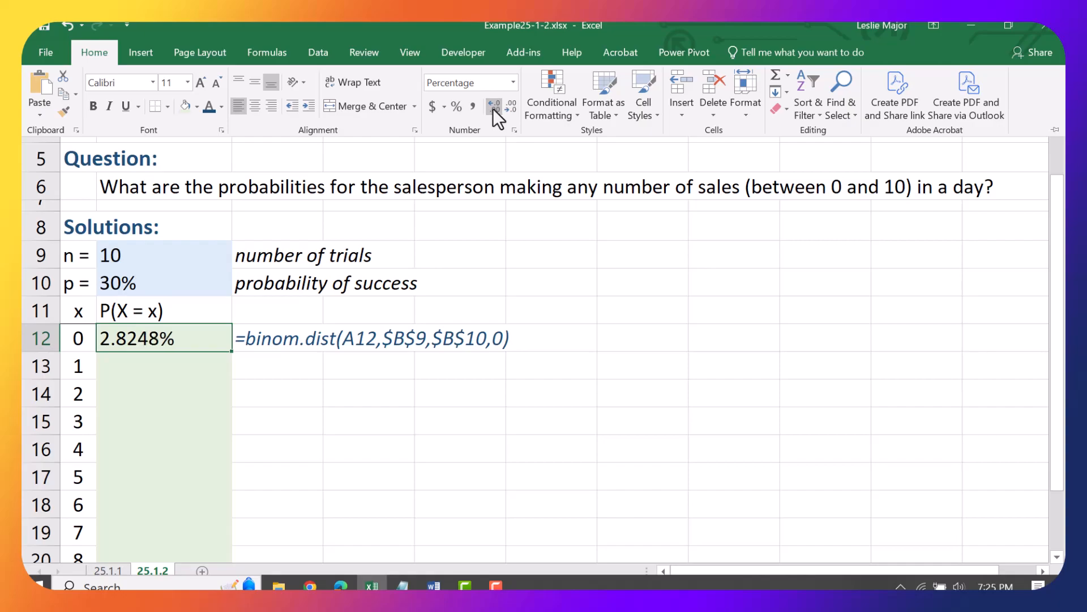
{"action": "left_click", "coordinate": [555, 336]}
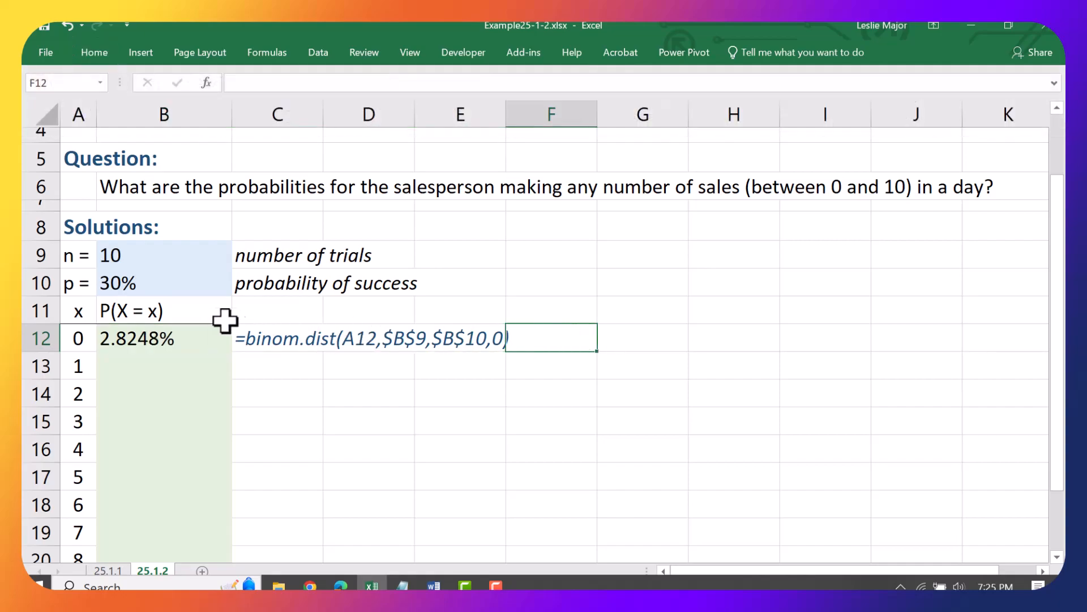
Step: Undo the percentage and decimal formatting of B12
{"action": "left_click", "coordinate": [187, 336]}
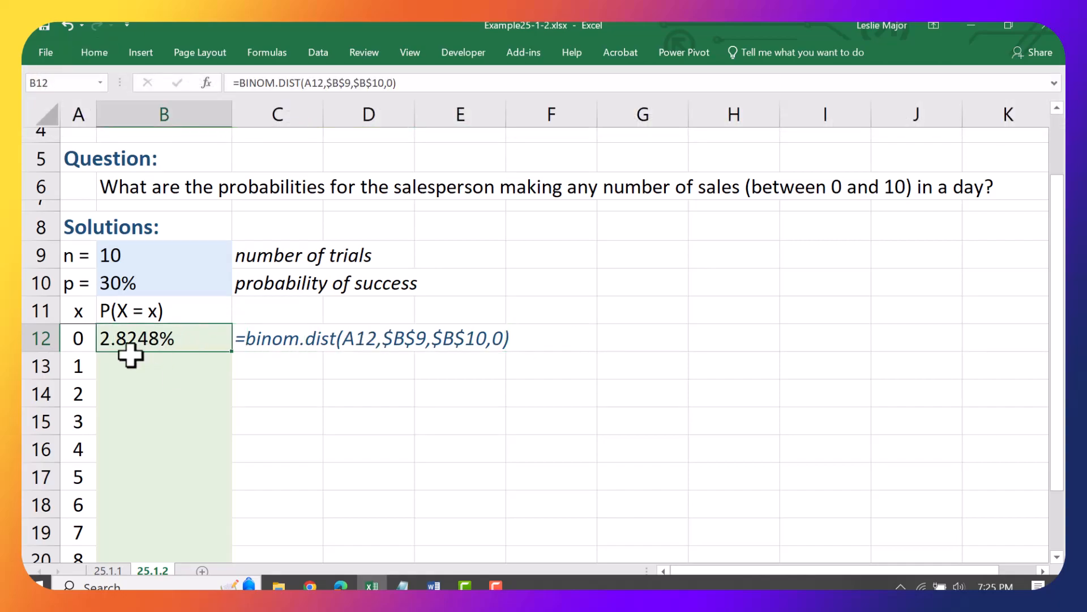
{"action": "left_click", "coordinate": [66, 27]}
{"action": "left_click", "coordinate": [364, 415]}
{"action": "left_click", "coordinate": [313, 392]}
Step: Fill the B12 formula down to B22 to calculate the probabilities for all x values
{"action": "left_click", "coordinate": [189, 335]}
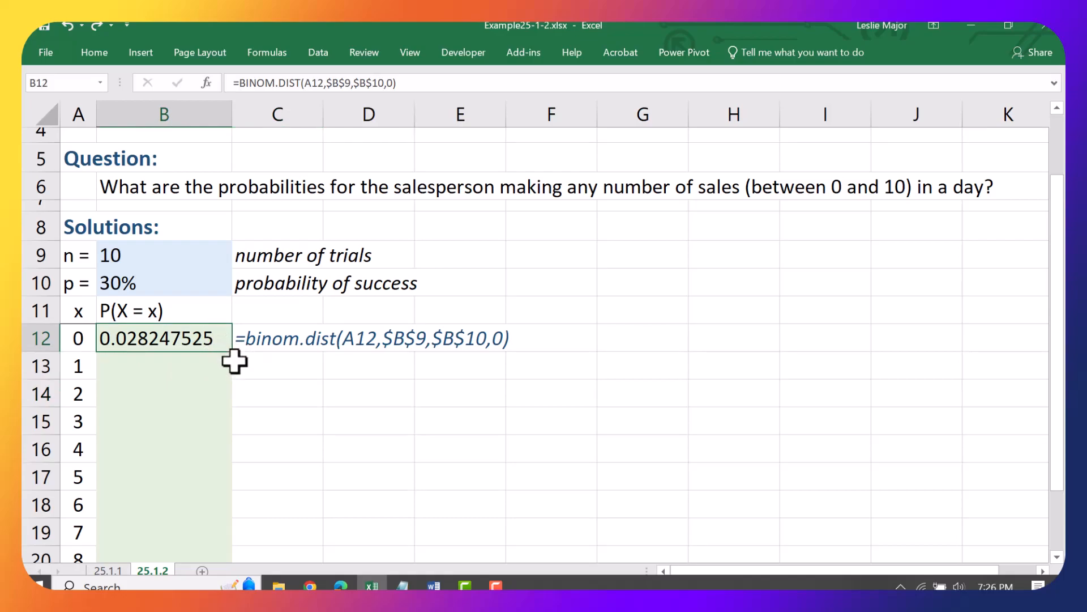
{"action": "double_click", "coordinate": [234, 356]}
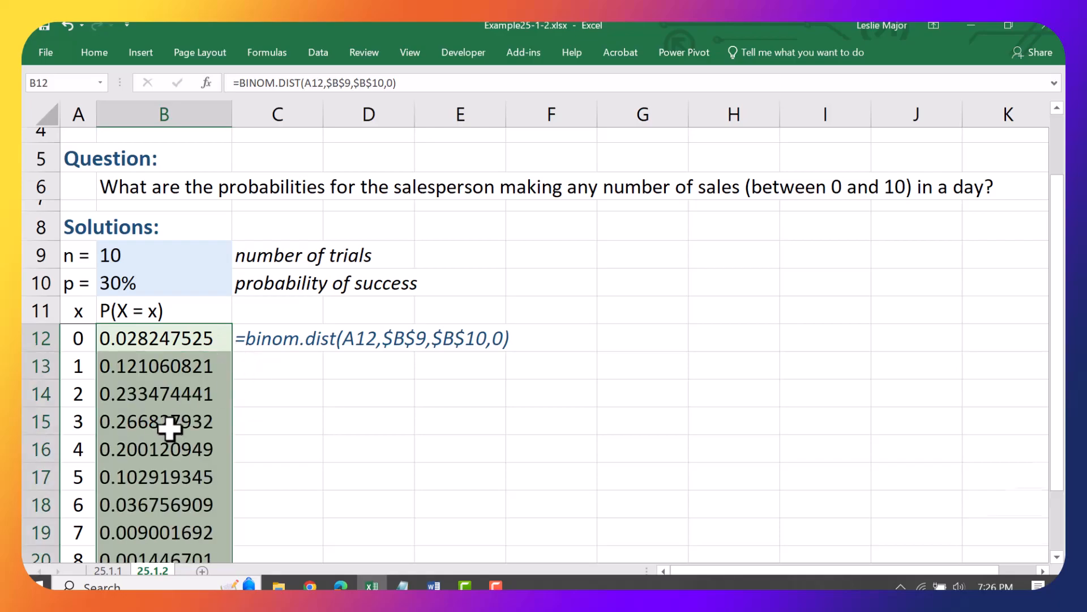
{"action": "scroll", "coordinate": [172, 431], "scroll_direction": "down", "scroll_amount": 2}
{"action": "scroll", "coordinate": [173, 426], "scroll_direction": "up", "scroll_amount": 1}
{"action": "left_click", "coordinate": [243, 407]}
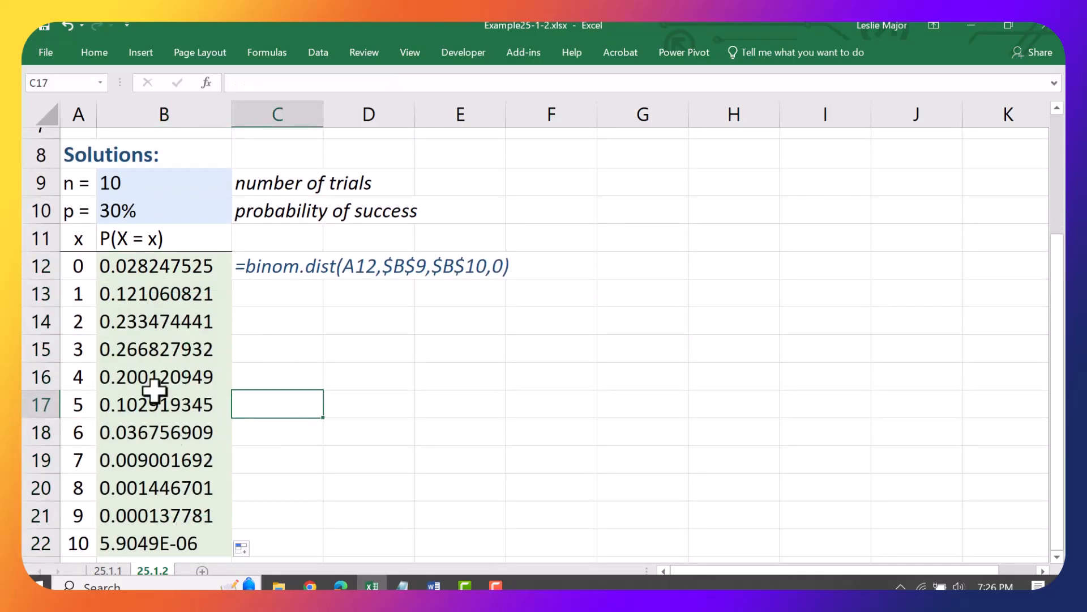
Step: Copy the B13 formula text, =BINOM.DIST(A13,$B$9,$B$10,0), into C13 as a note
{"action": "left_click", "coordinate": [161, 288]}
{"action": "left_click", "coordinate": [419, 83]}
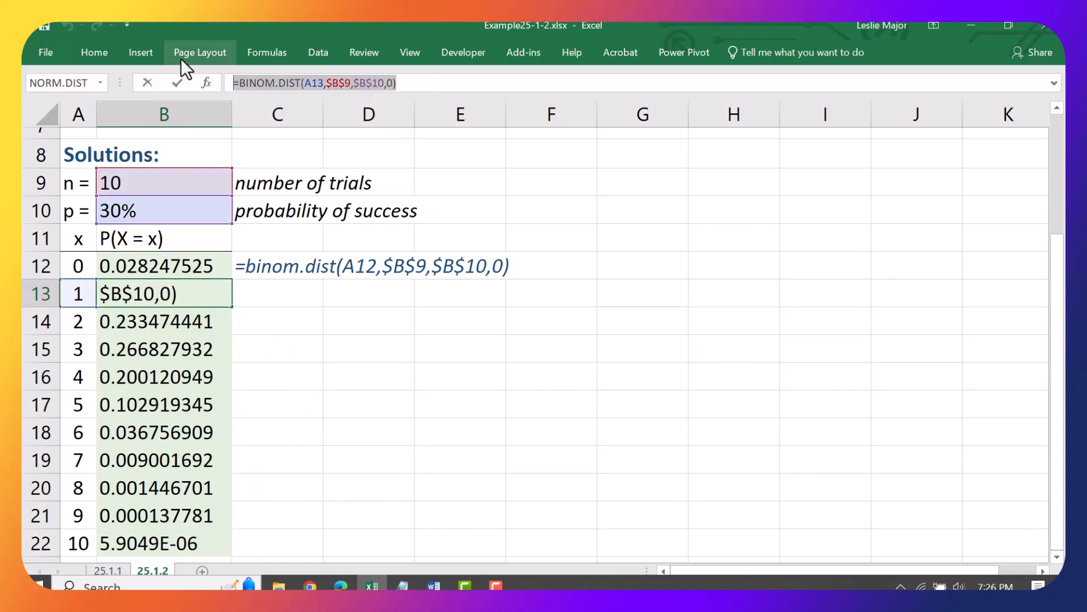
{"action": "key", "text": "Return"}
{"action": "left_click", "coordinate": [262, 289]}
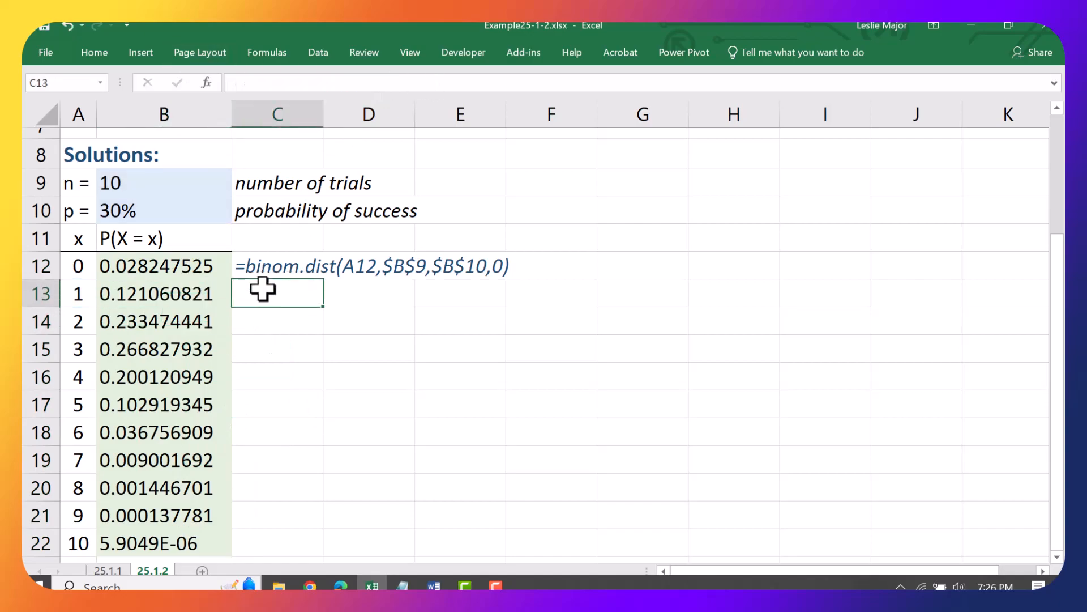
{"action": "type", "text": "=BINOM.DIST(A13,$B$9,$B$10,0)"}
{"action": "key", "text": "Return"}
Step: Examine the cell references in the B13 formula and the probability for x = 1 in row 13
{"action": "left_click", "coordinate": [153, 291]}
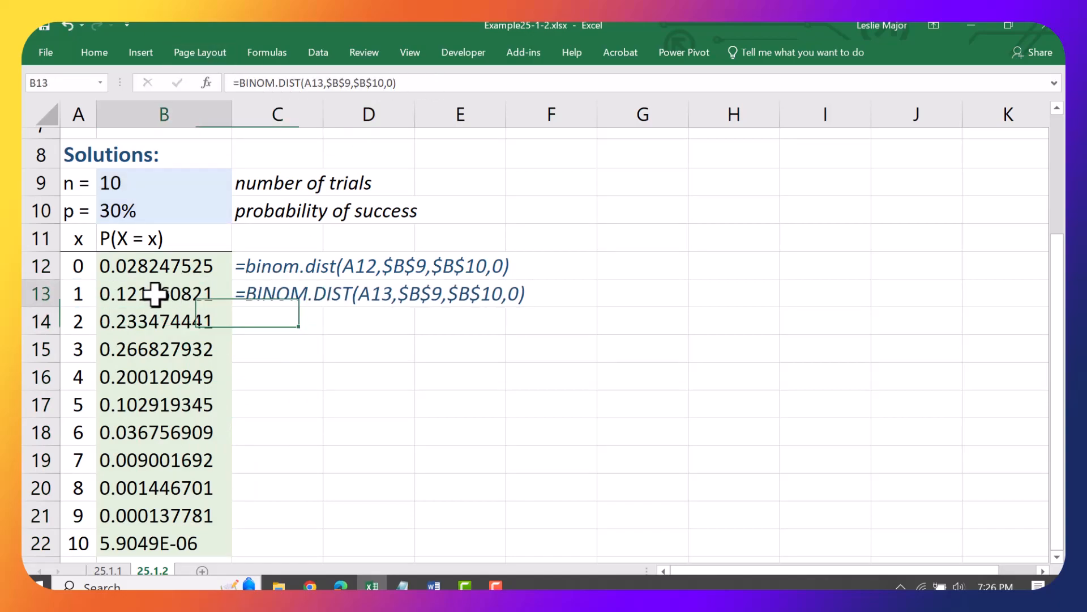
{"action": "double_click", "coordinate": [154, 292]}
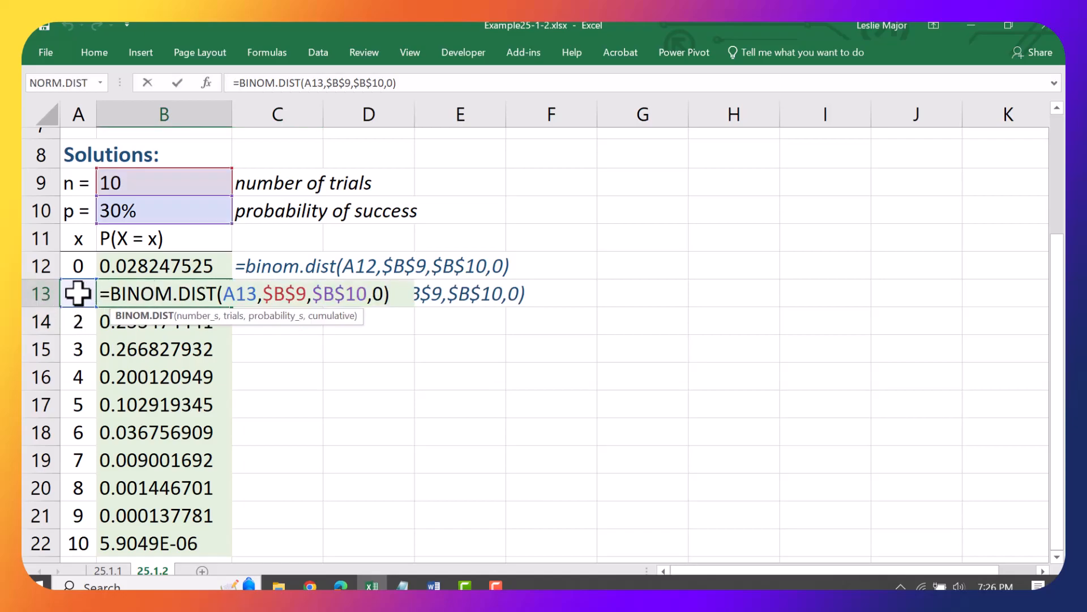
{"action": "key", "text": "Return"}
{"action": "key", "text": "Up"}
{"action": "key", "text": "Right"}
{"action": "left_click", "coordinate": [136, 293]}
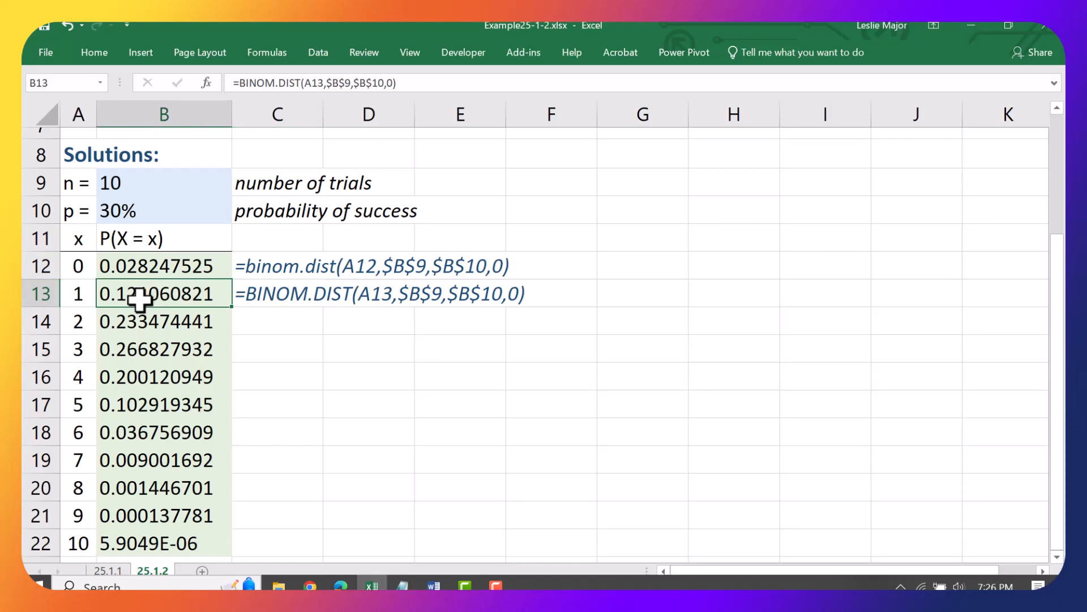
{"action": "left_click_drag", "start_coordinate": [73, 295], "coordinate": [123, 294]}
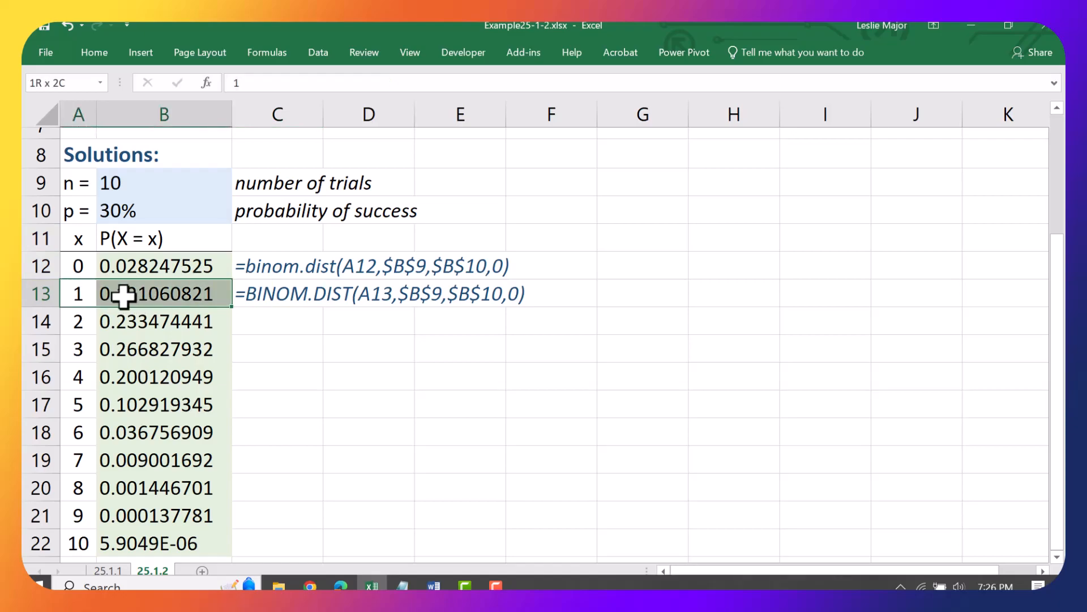
{"action": "left_click", "coordinate": [104, 318]}
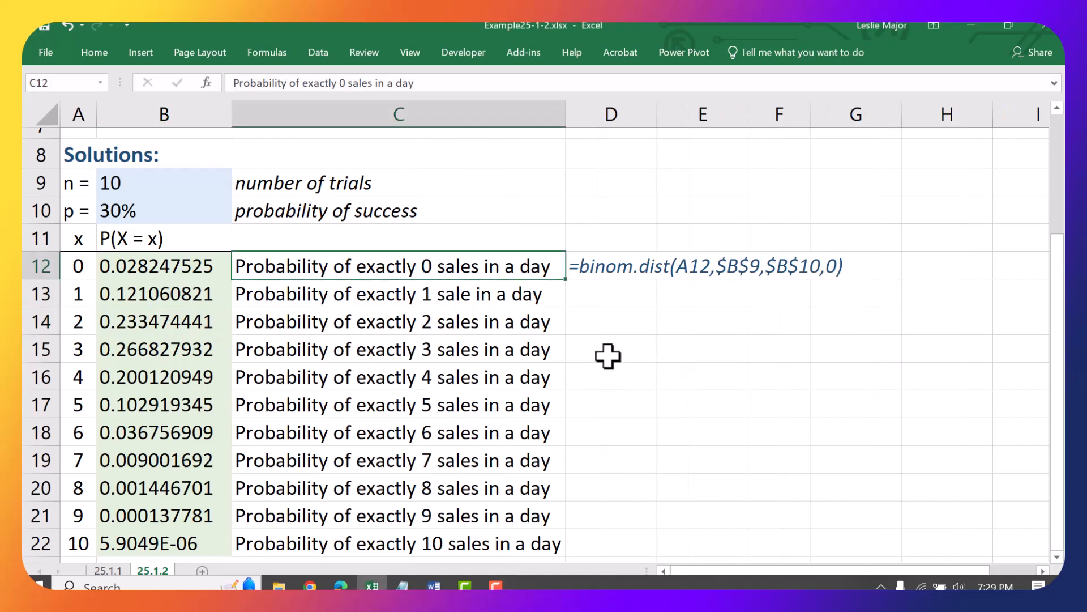
Step: Examine the x values, probabilities and descriptions in A12:C22 for 0 to 10 sales, plus the formula note in D12
{"action": "left_click", "coordinate": [616, 352]}
{"action": "left_click", "coordinate": [268, 269]}
{"action": "left_click_drag", "start_coordinate": [268, 276], "coordinate": [274, 378]}
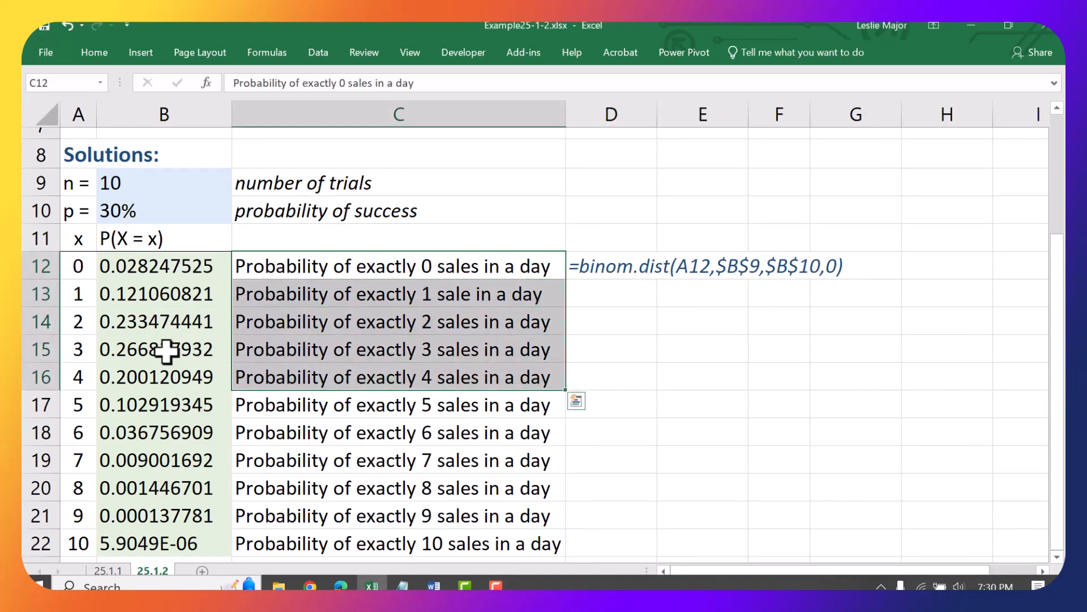
{"action": "left_click_drag", "start_coordinate": [67, 280], "coordinate": [425, 536]}
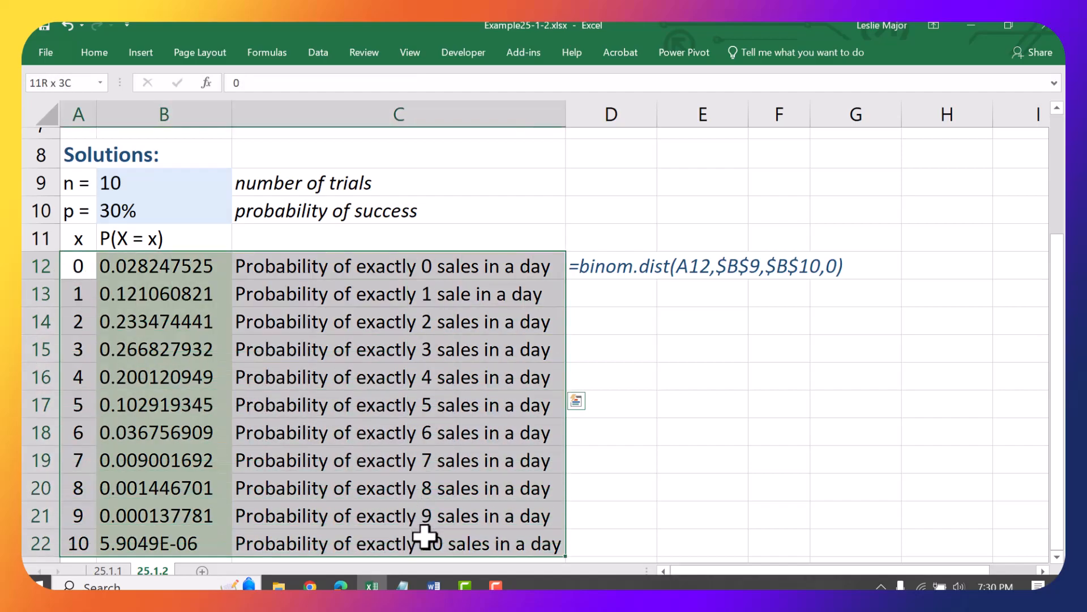
{"action": "left_click", "coordinate": [226, 463]}
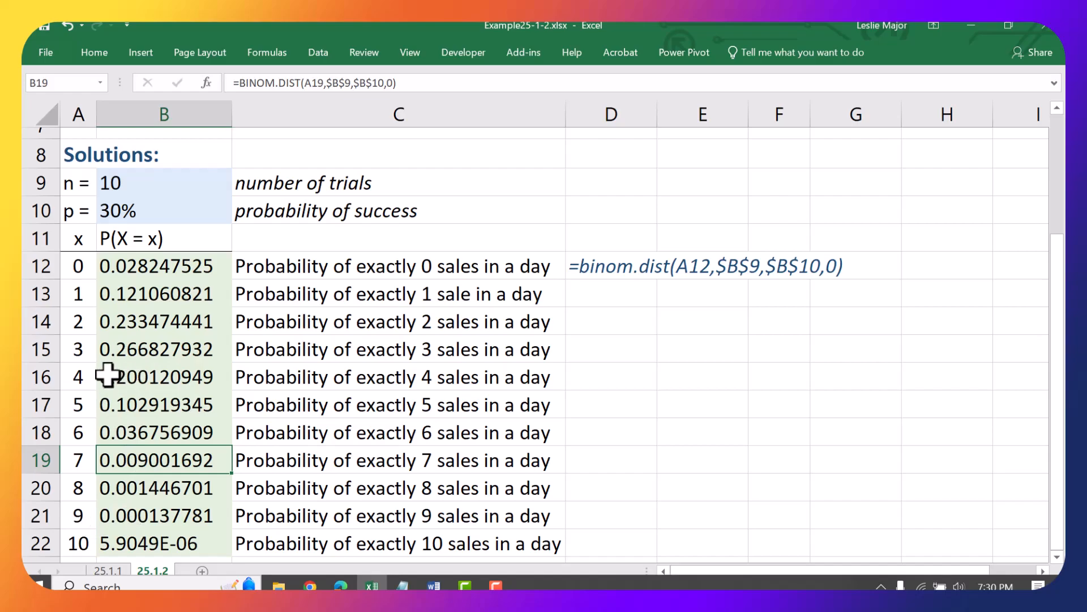
{"action": "left_click_drag", "start_coordinate": [74, 356], "coordinate": [167, 375]}
{"action": "left_click_drag", "start_coordinate": [85, 268], "coordinate": [117, 265]}
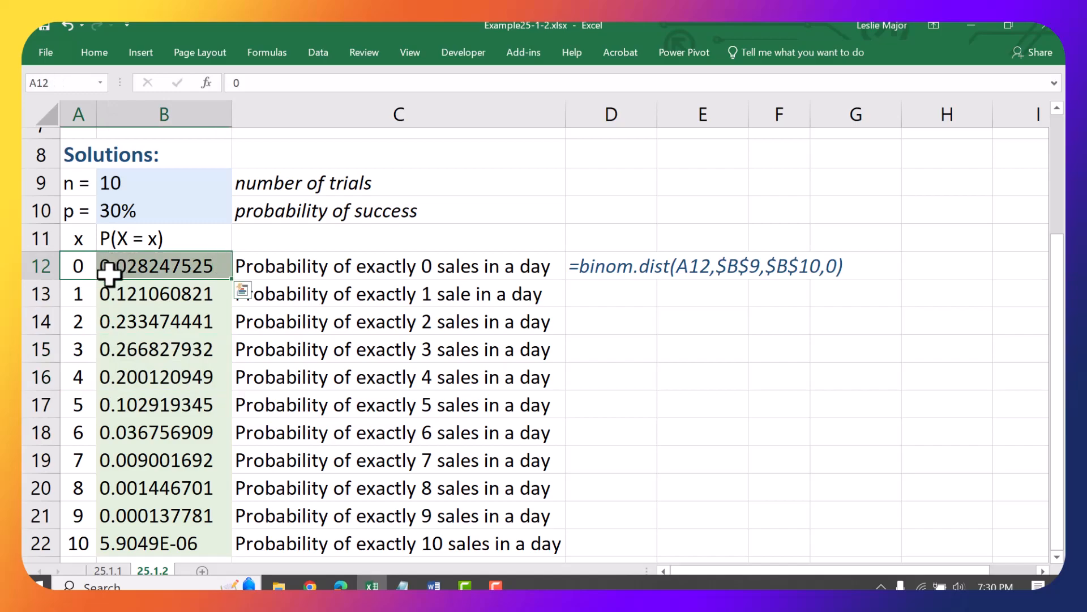
{"action": "left_click_drag", "start_coordinate": [78, 470], "coordinate": [172, 544]}
{"action": "left_click", "coordinate": [612, 373]}
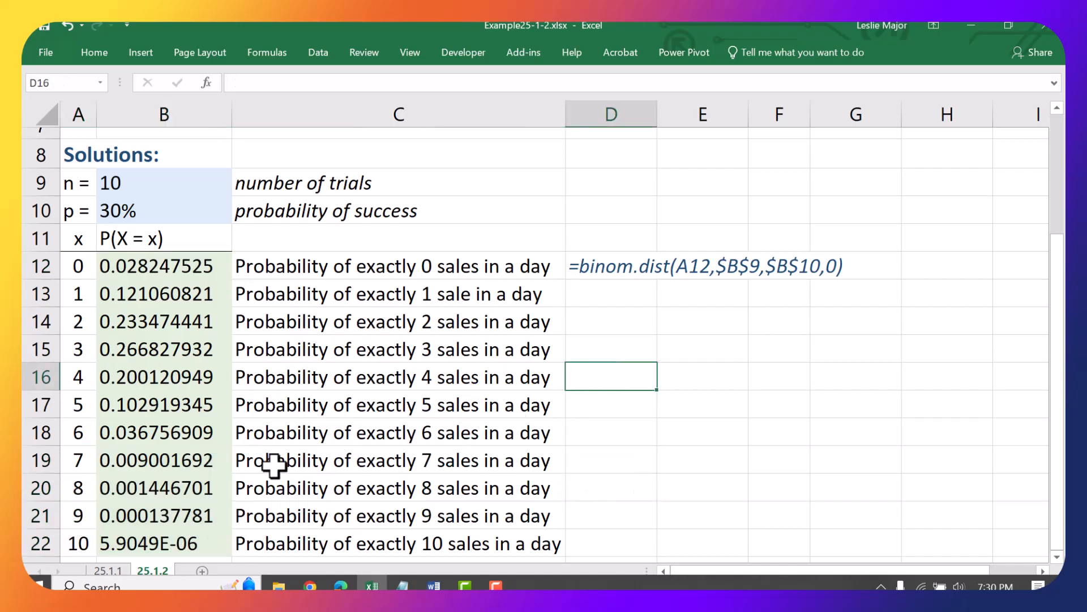
{"action": "left_click", "coordinate": [580, 271]}
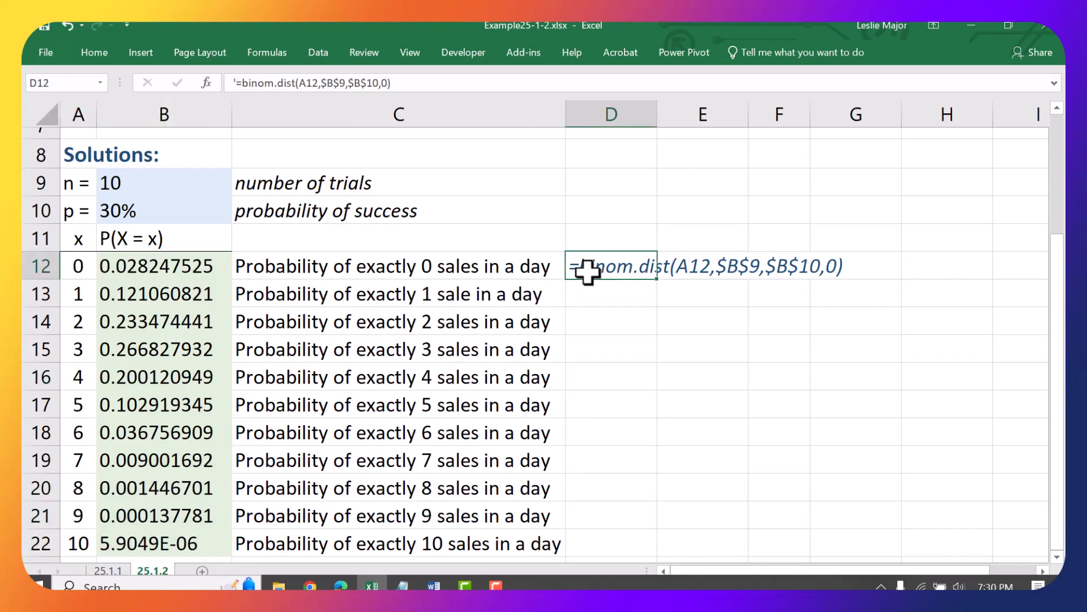
Step: Format the x = 10 probability in B22 as Number with ten decimal places
{"action": "left_click", "coordinate": [153, 542]}
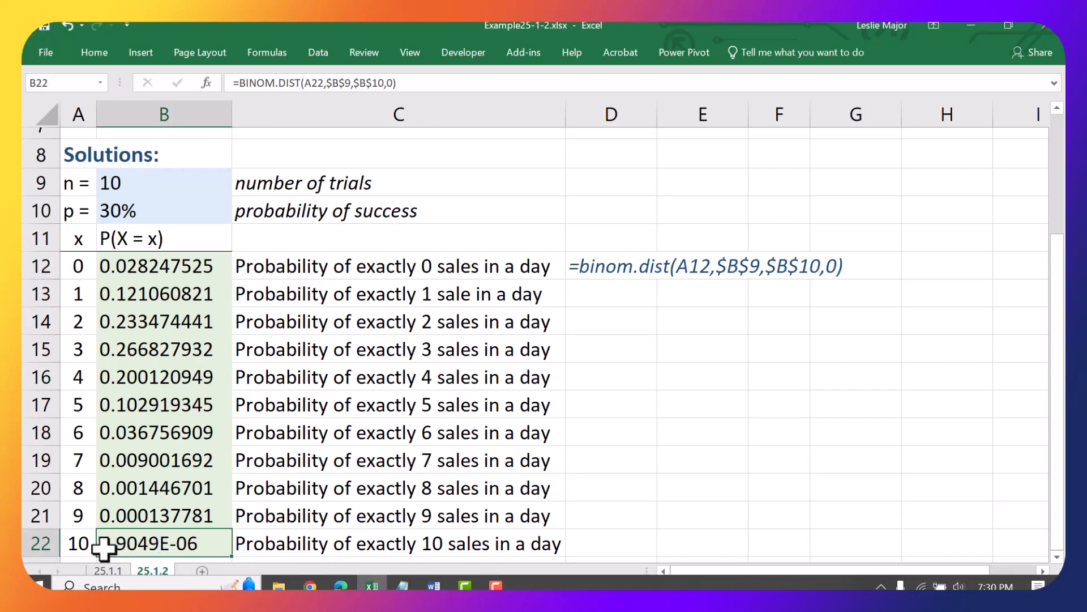
{"action": "left_click", "coordinate": [735, 453]}
{"action": "left_click", "coordinate": [188, 544]}
{"action": "key", "text": "F10"}
{"action": "left_click", "coordinate": [101, 57]}
{"action": "left_click", "coordinate": [102, 48]}
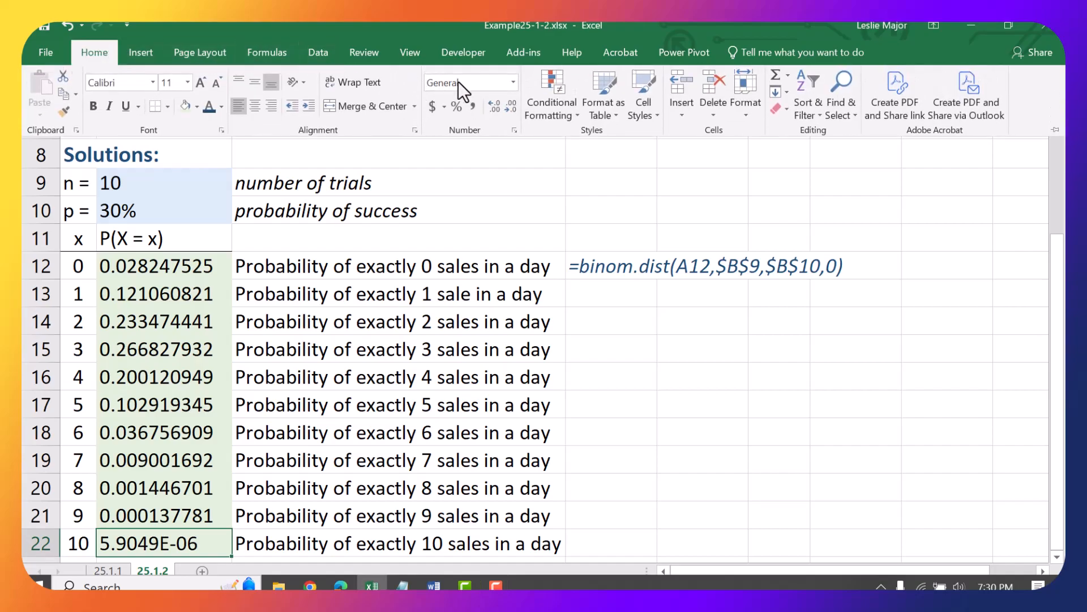
{"action": "left_click", "coordinate": [105, 49]}
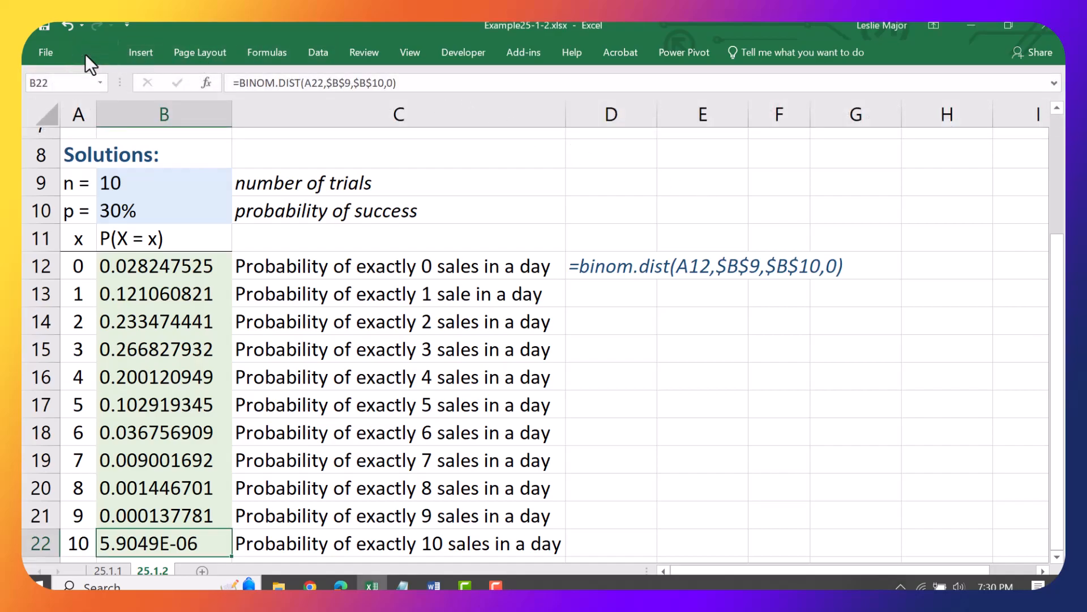
{"action": "left_click", "coordinate": [85, 53]}
{"action": "left_click", "coordinate": [513, 83]}
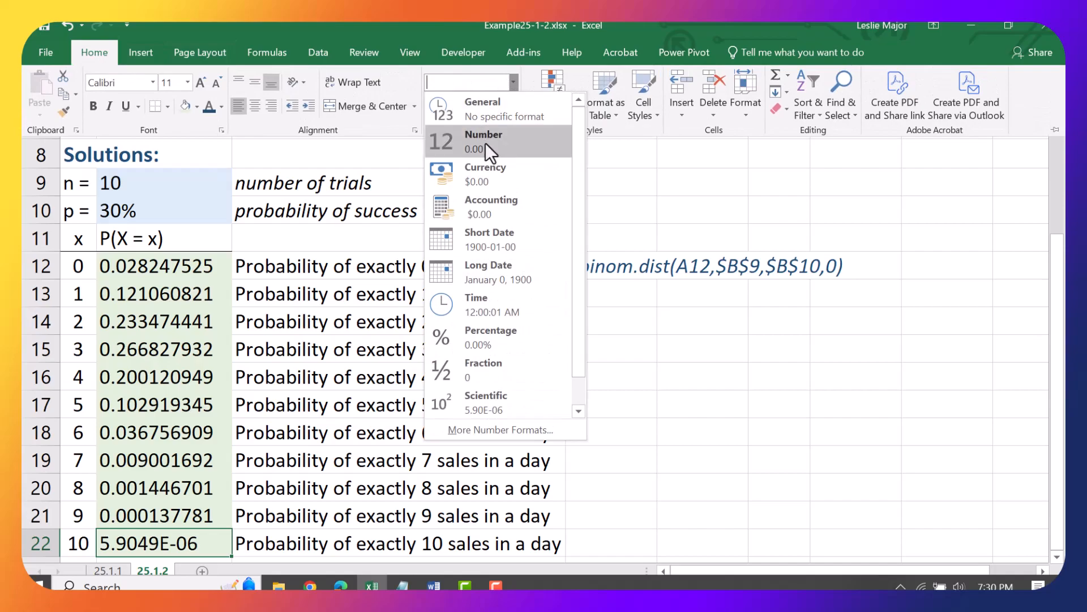
{"action": "left_click", "coordinate": [487, 145]}
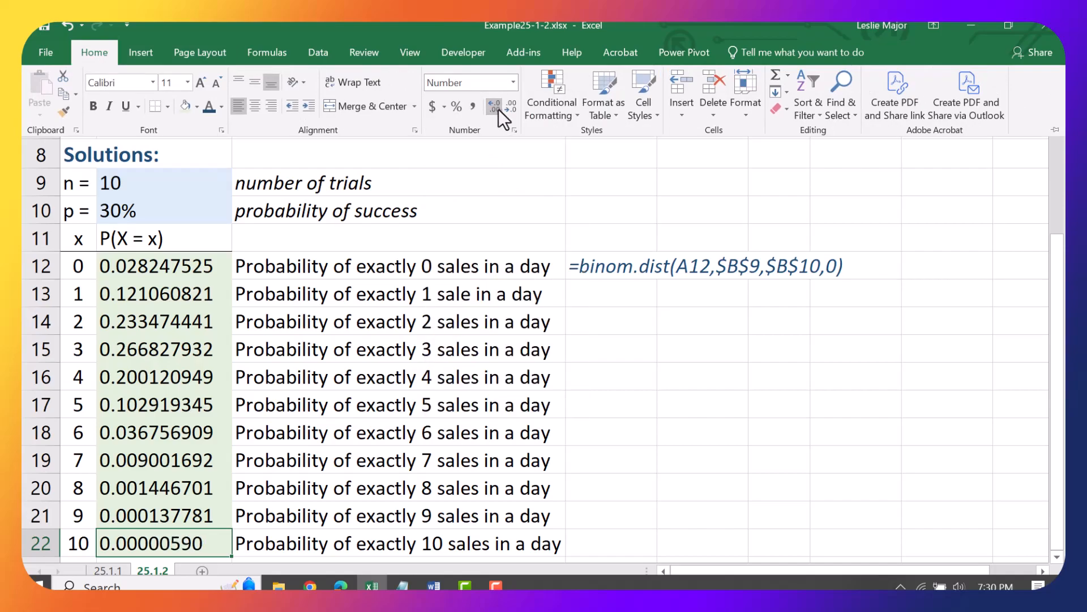
{"action": "left_click", "coordinate": [167, 544]}
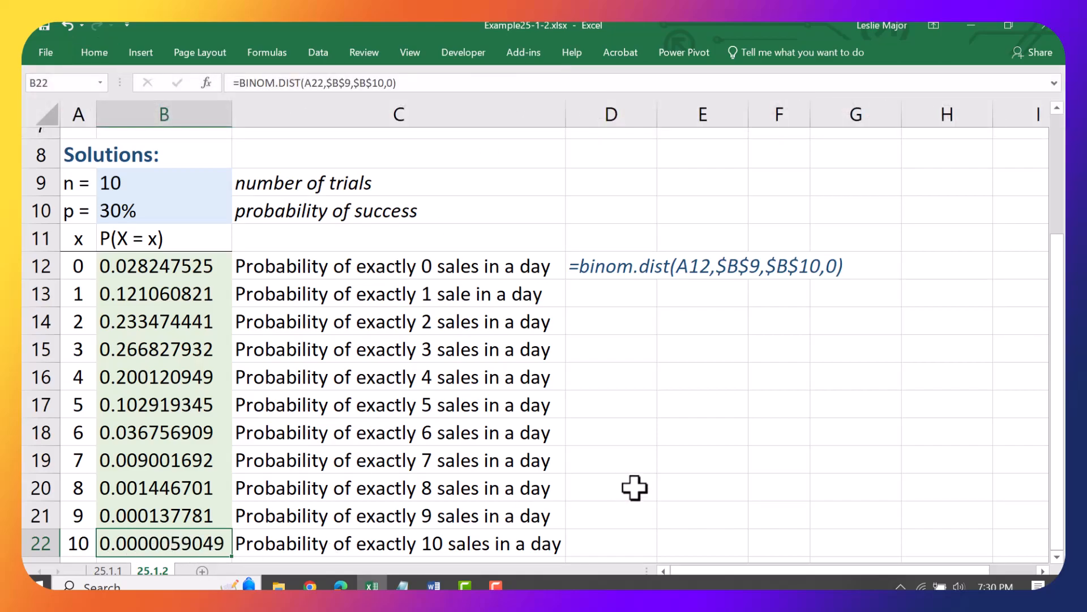
Step: Add the BINOM.DIST formula text of B13 to B22 as notes in D13:D22, beside the matching descriptions
{"action": "left_click", "coordinate": [617, 433]}
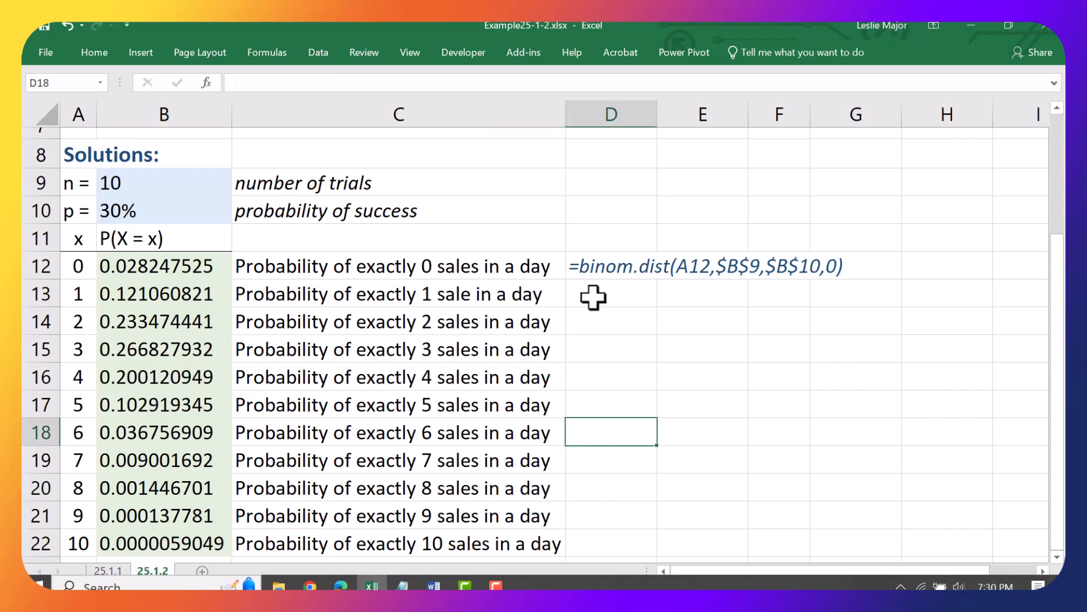
{"action": "left_click", "coordinate": [667, 317]}
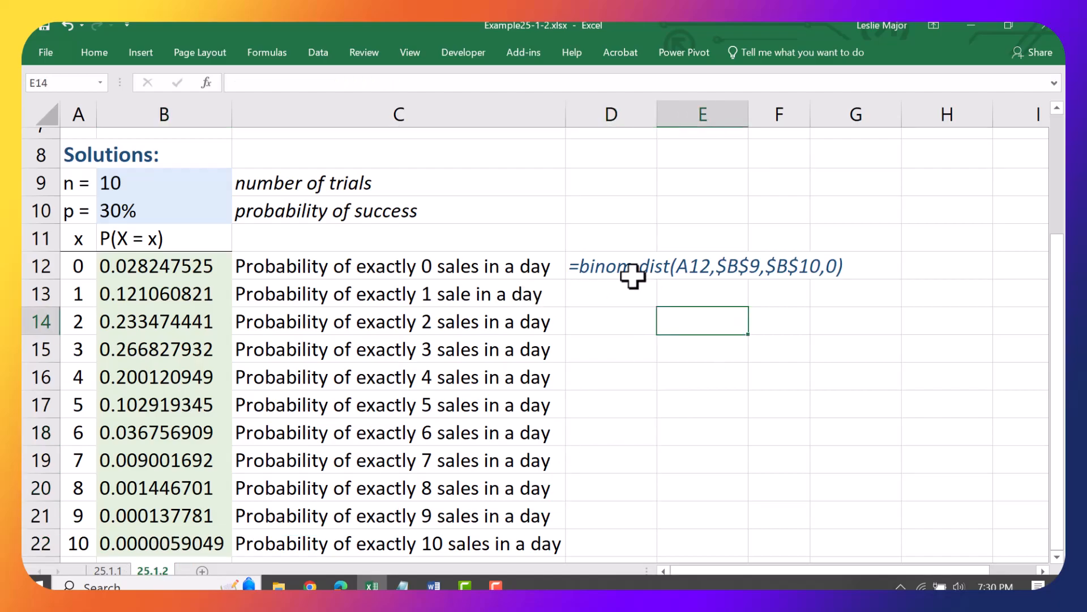
{"action": "left_click", "coordinate": [605, 296]}
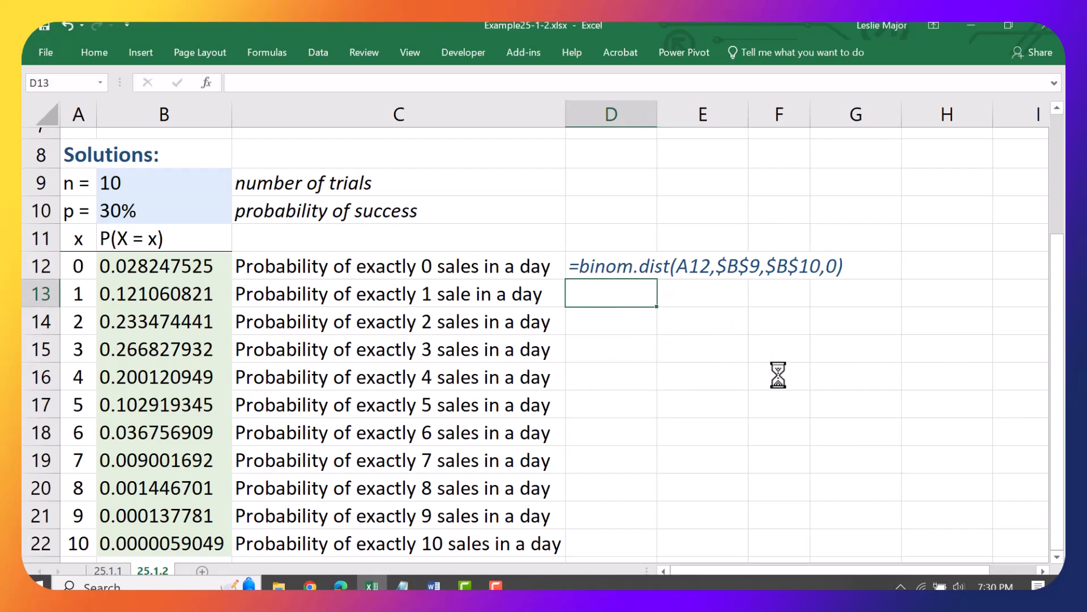
{"action": "left_click", "coordinate": [641, 286]}
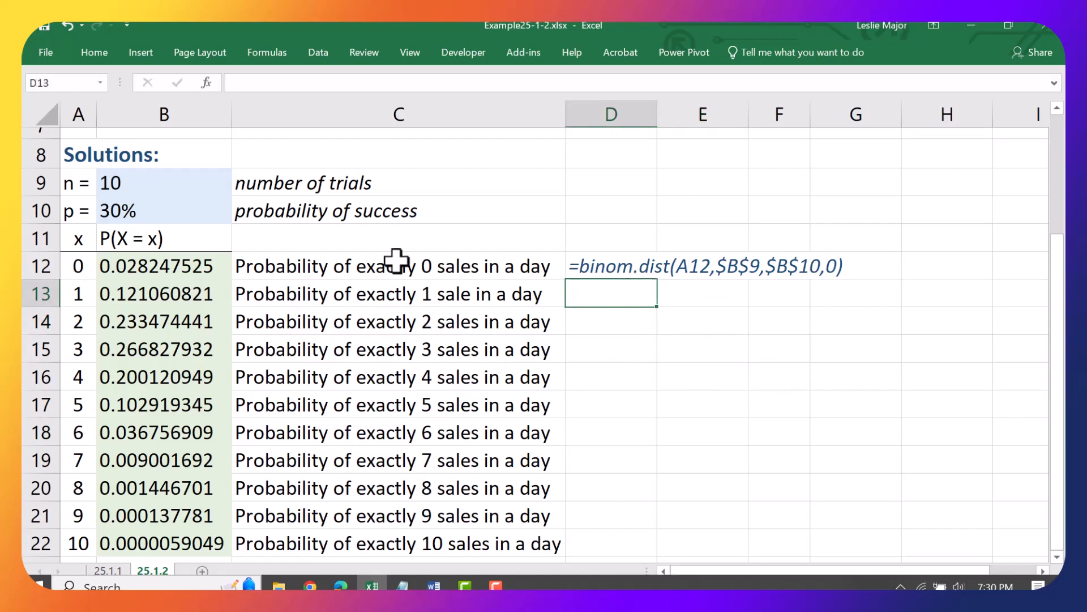
{"action": "left_click", "coordinate": [193, 290]}
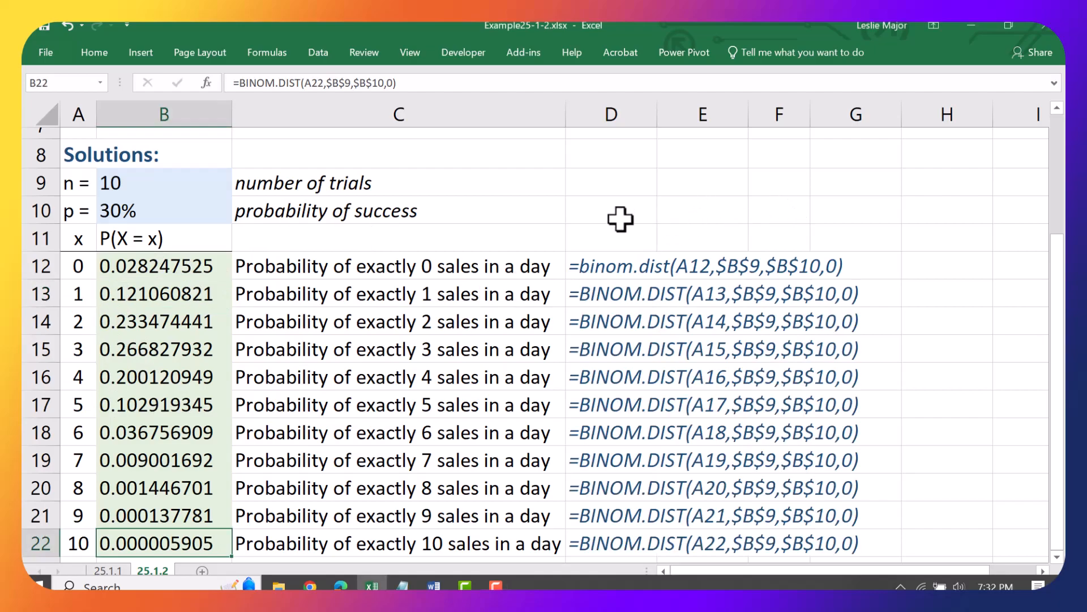
Step: Compare the formula notes in D12:D22 with the calculated probabilities in column B
{"action": "left_click", "coordinate": [617, 216]}
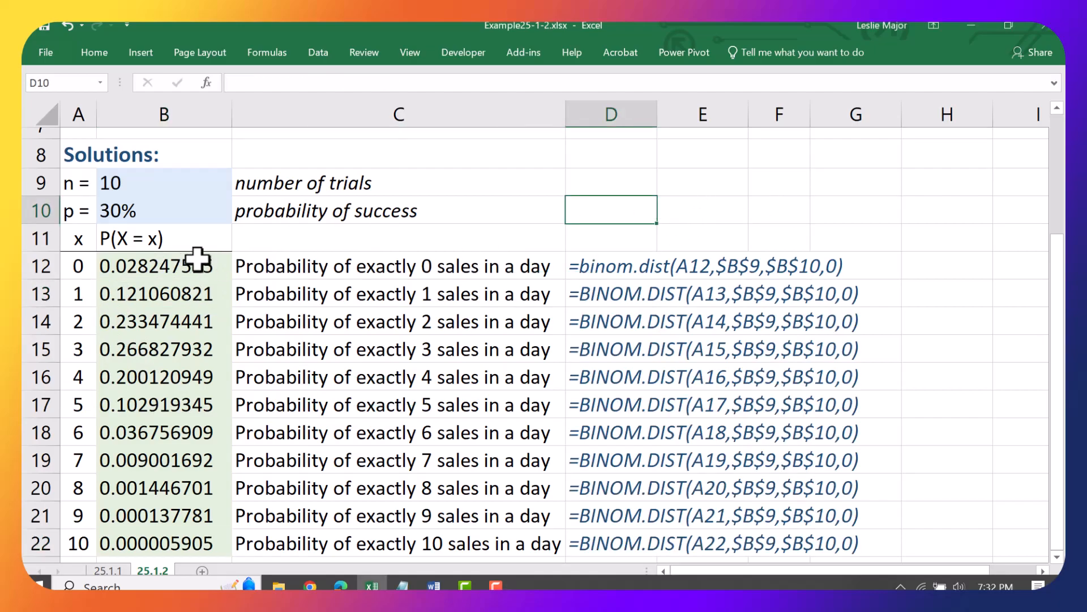
{"action": "left_click_drag", "start_coordinate": [585, 269], "coordinate": [592, 568]}
{"action": "left_click_drag", "start_coordinate": [170, 298], "coordinate": [159, 530]}
{"action": "left_click", "coordinate": [942, 293]}
{"action": "left_click", "coordinate": [883, 237]}
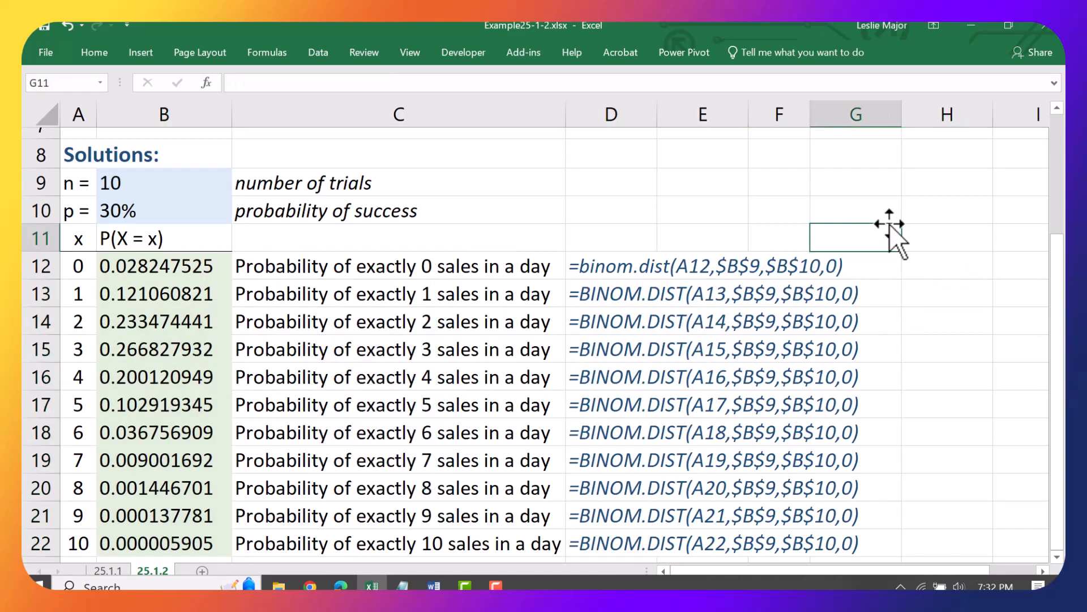